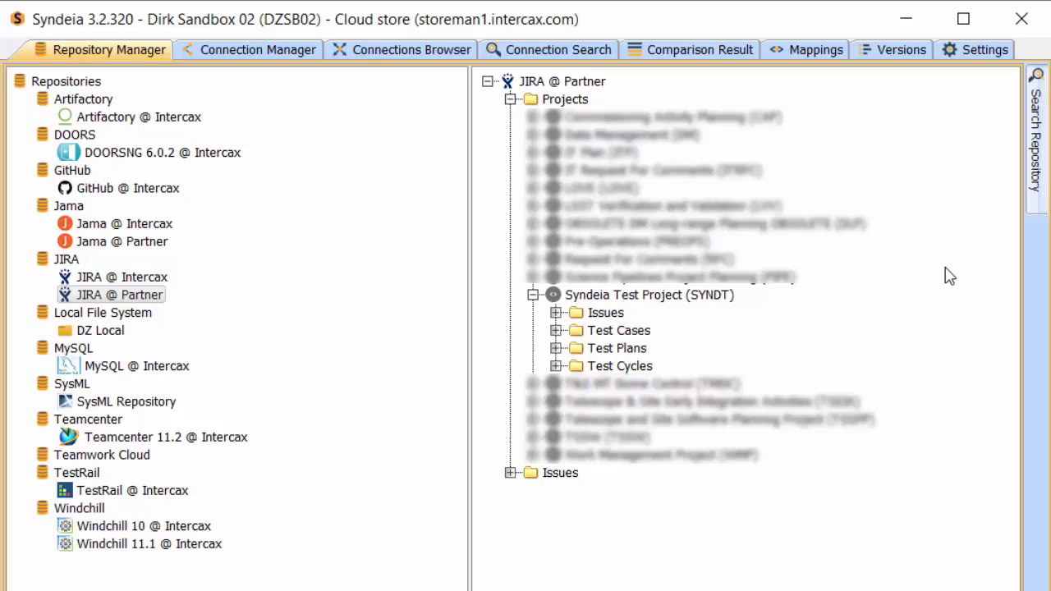
Set up a Reference connection in the Connection Manager with SysML Repository as the source, expanding the TM4J Tutorial Test package.
left_click(262, 54)
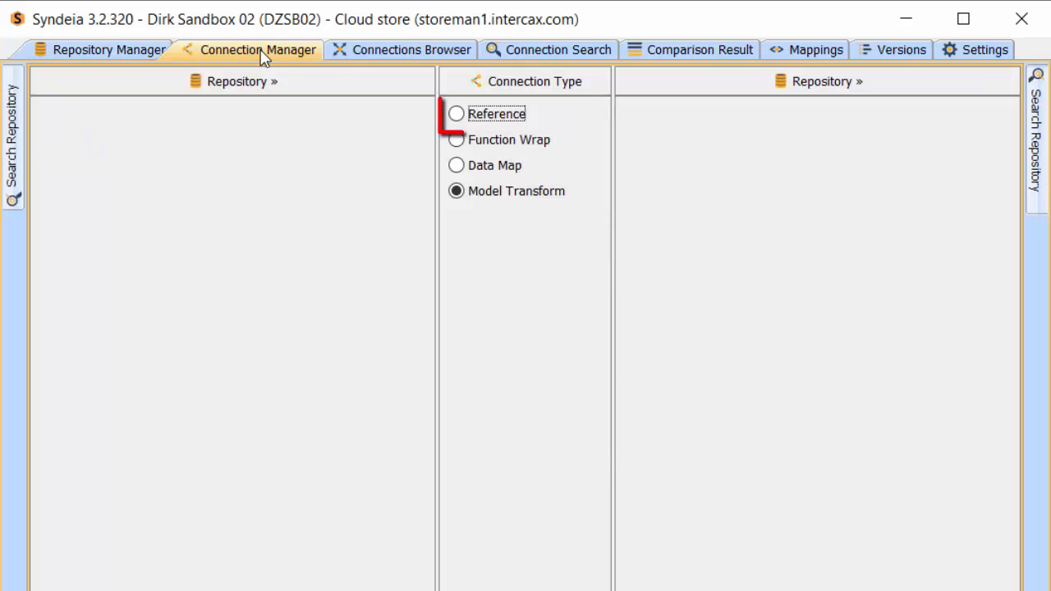
left_click(496, 114)
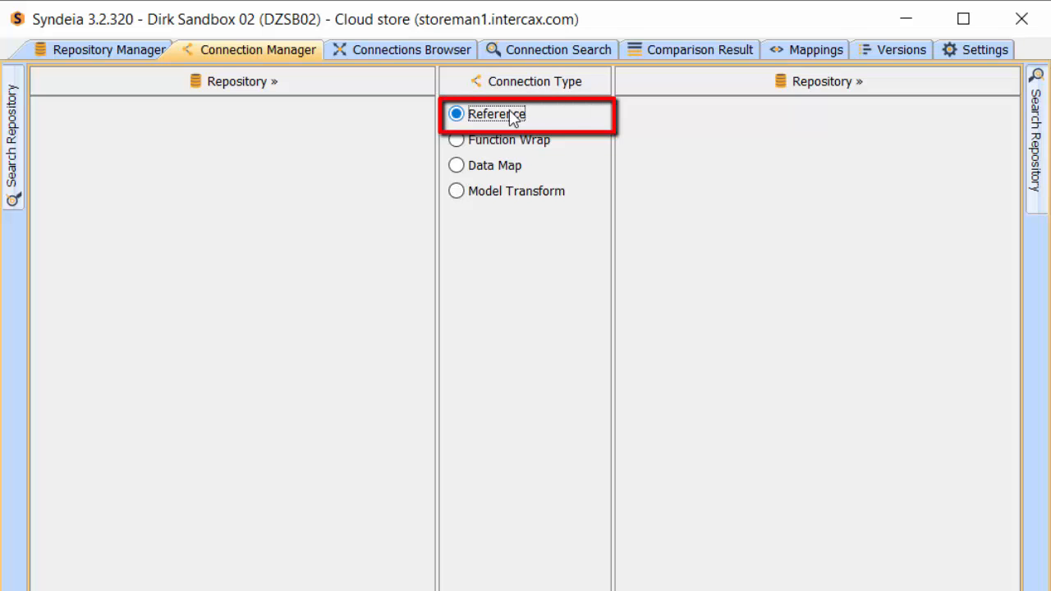
left_click(324, 88)
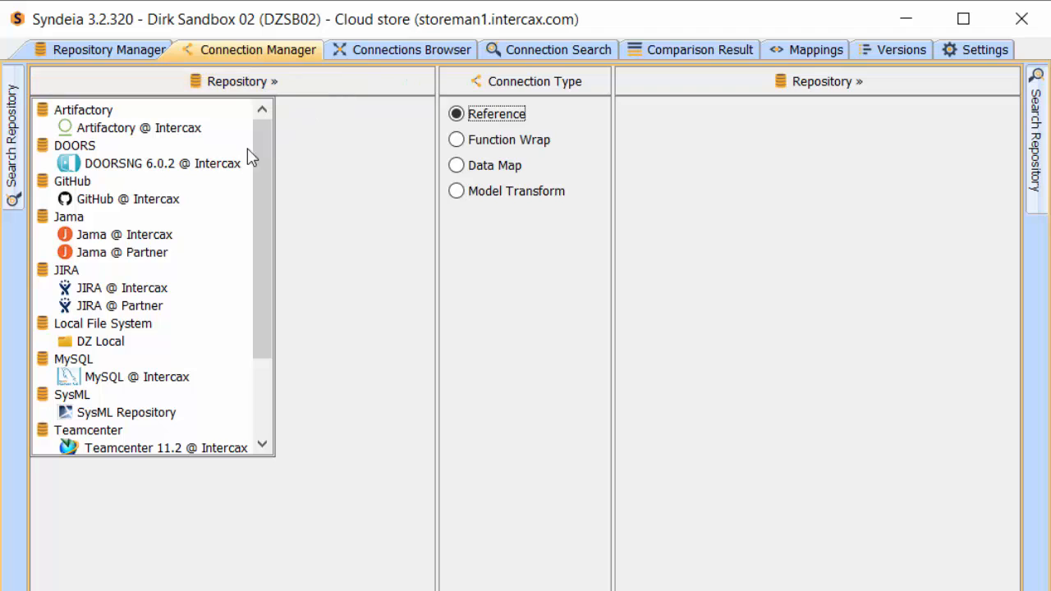
left_click(125, 412)
left_click(68, 253)
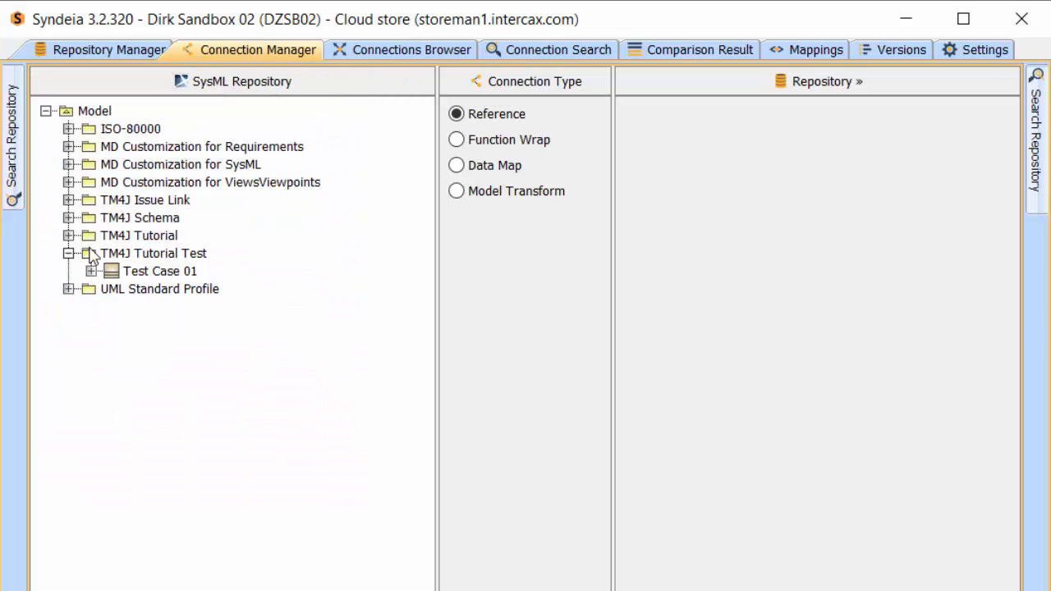
Load JIRA @ Partner as the connection target and expand the test cases of Syndeia Test Project (SYNDT).
left_click(687, 88)
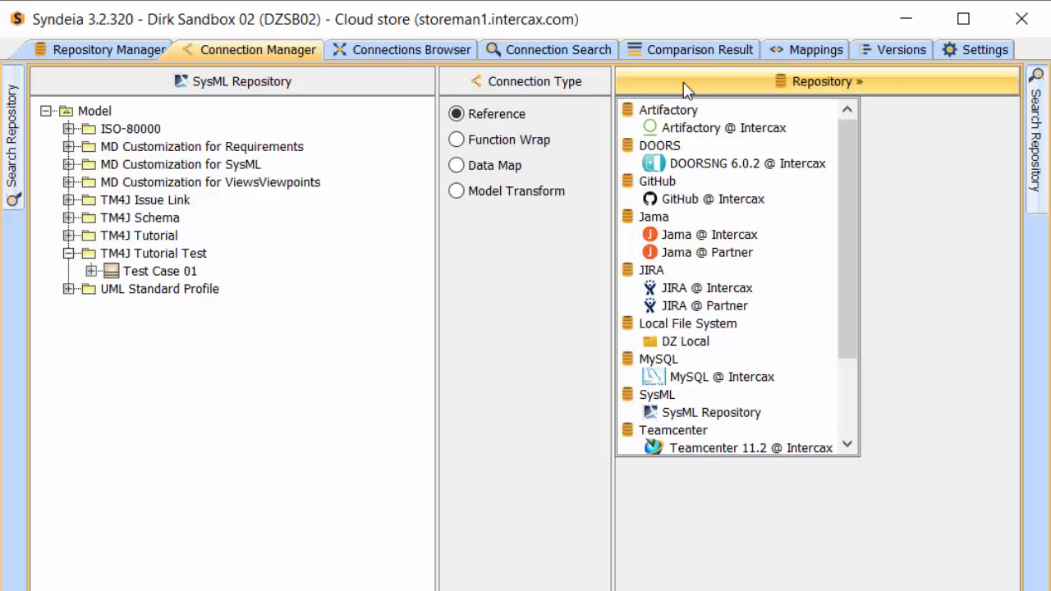
left_click(689, 305)
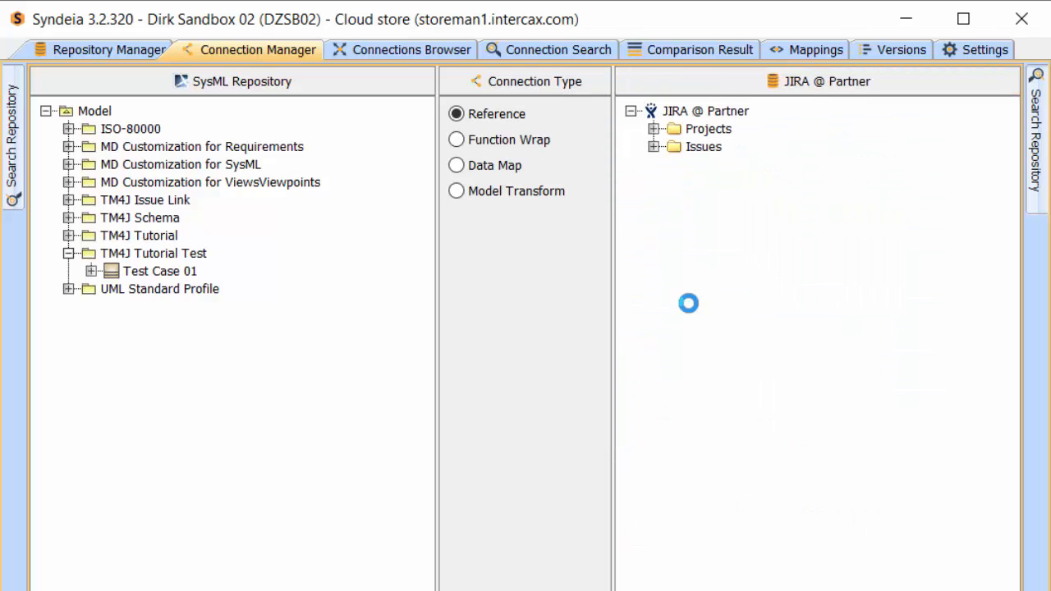
left_click(654, 129)
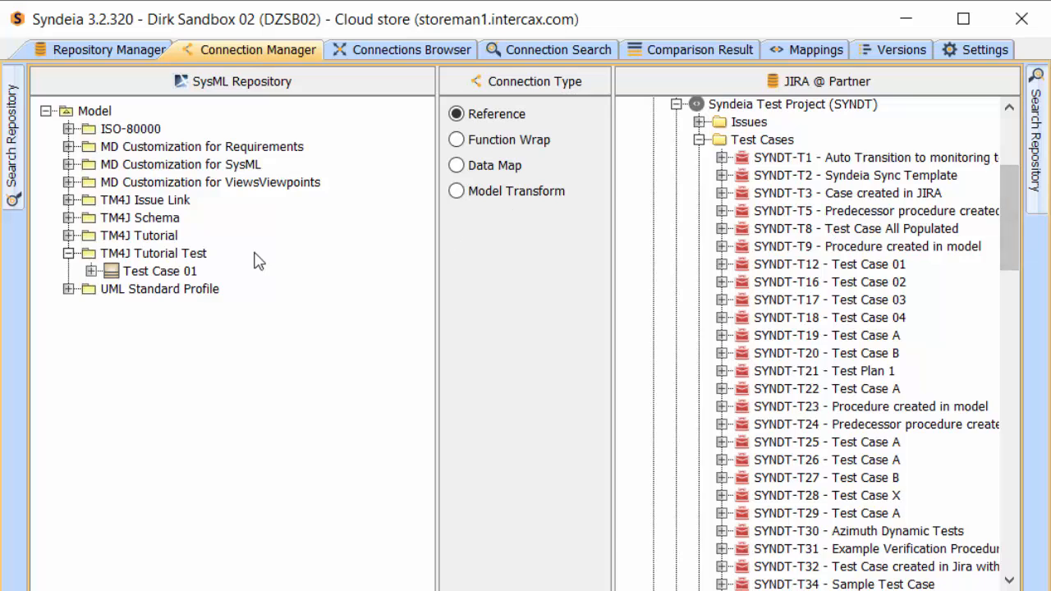
Create a reference connection from the SysML block Test Case 01 to the JIRA test case SYNDT-T12.
left_click(111, 270)
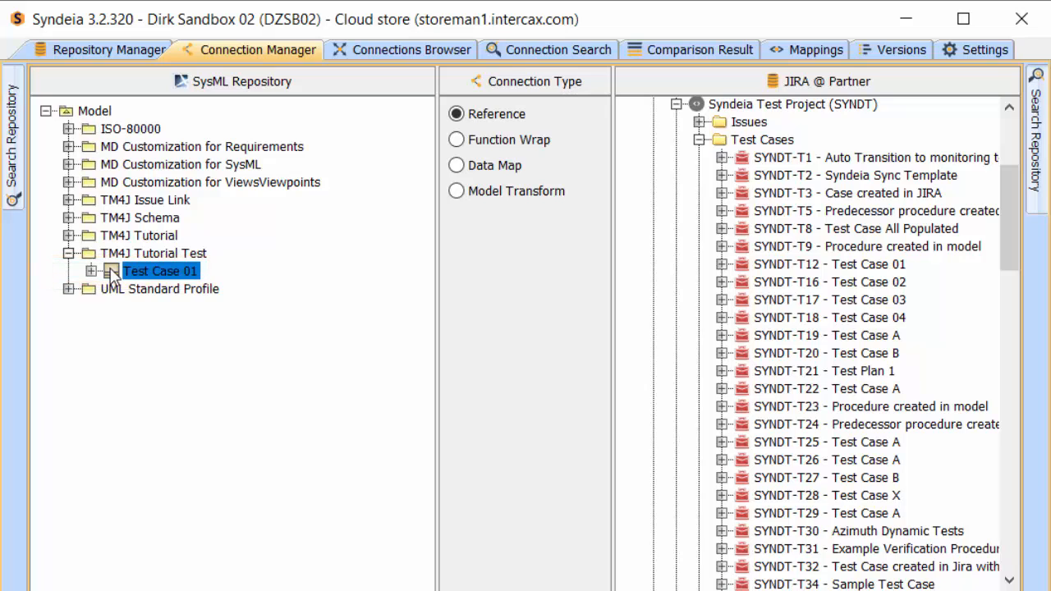
left_click_drag(111, 269, 813, 267)
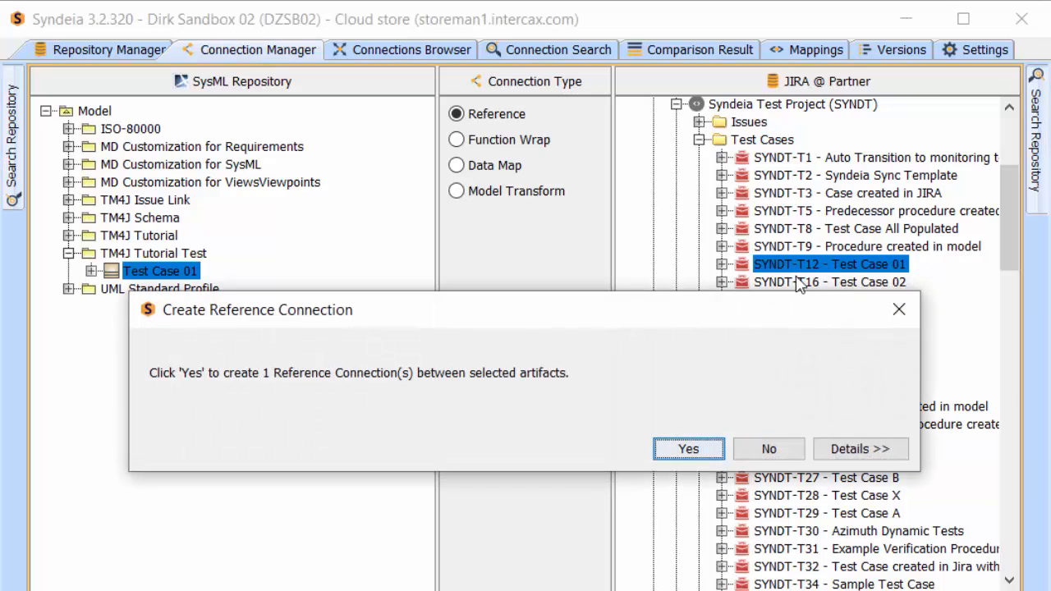
left_click(688, 450)
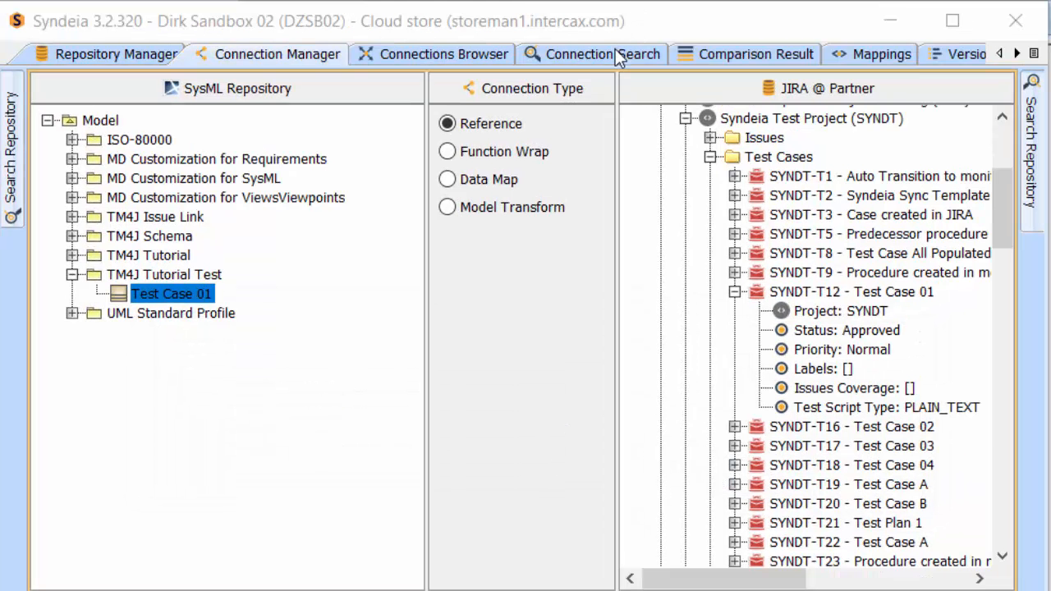
Retrieve all existing connections in the Connection Search.
left_click(616, 56)
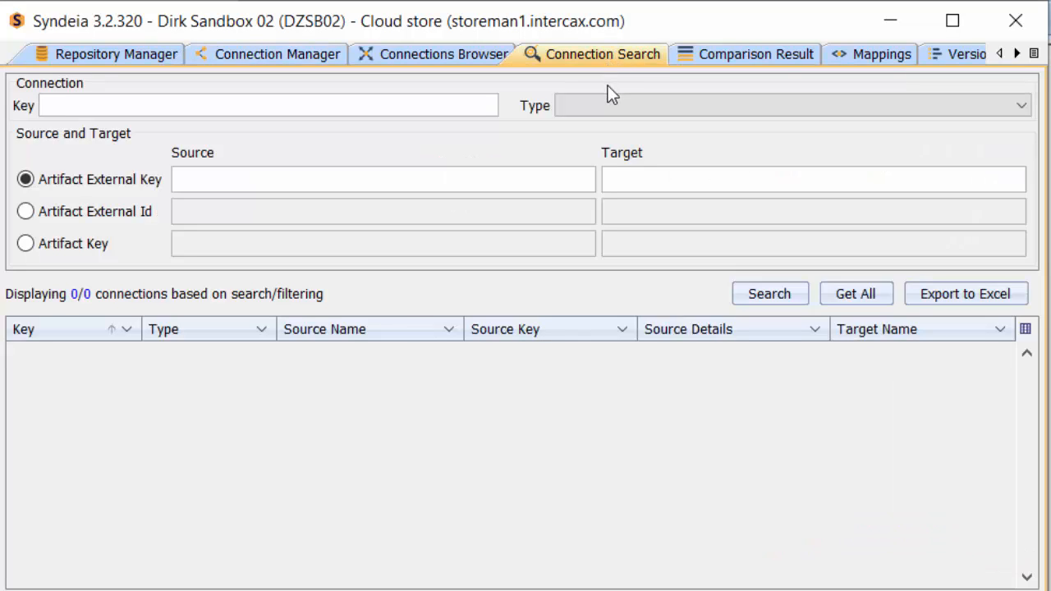
left_click(844, 302)
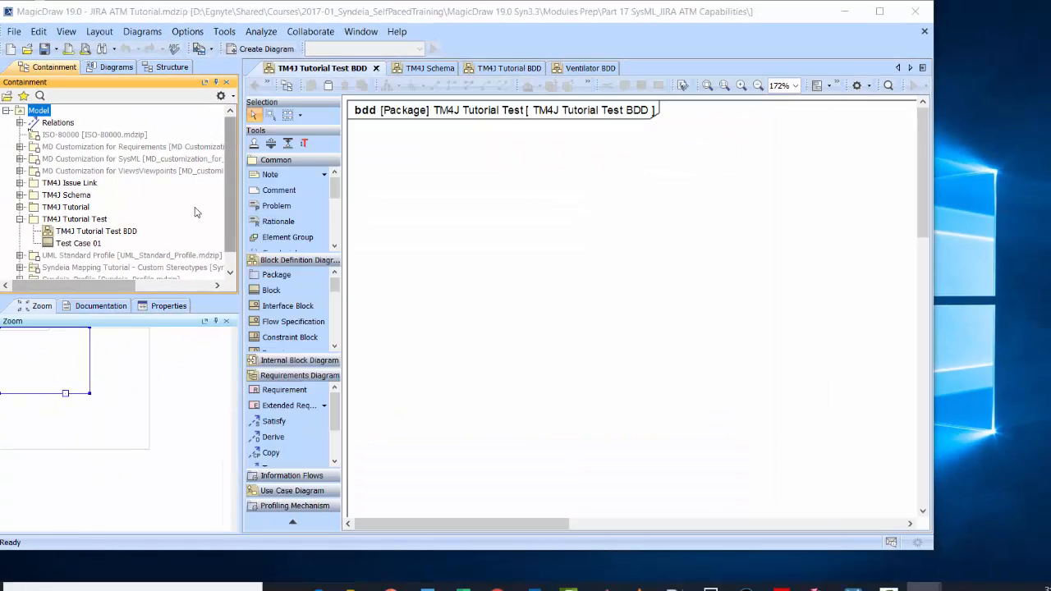
In MagicDraw, open the JIRA artifact SYNDT-T12 connected to Test Case 01 in the TM4J Tutorial Test package.
left_click(64, 244)
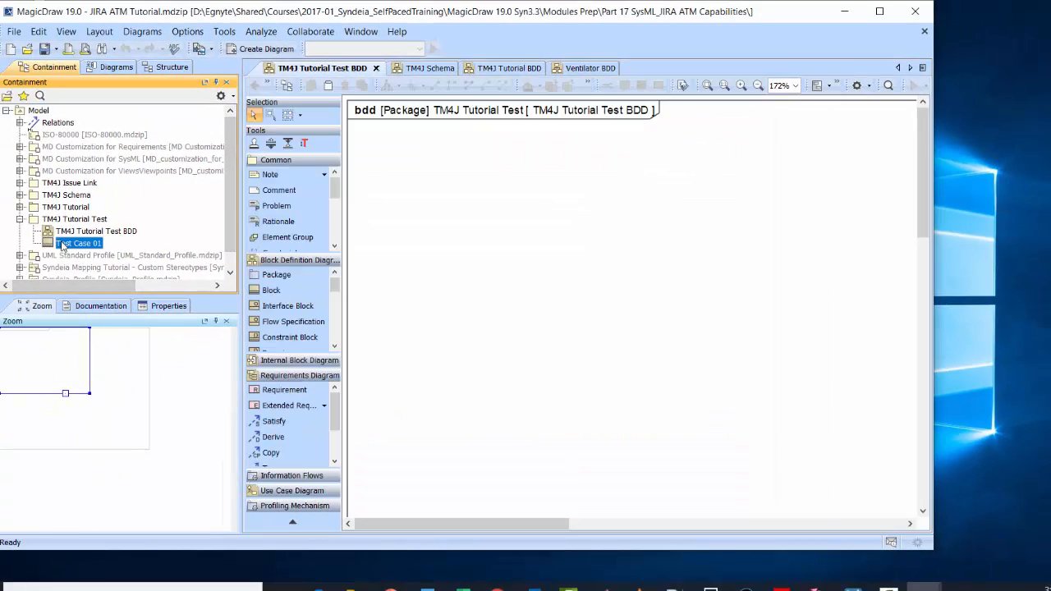
right_click(64, 244)
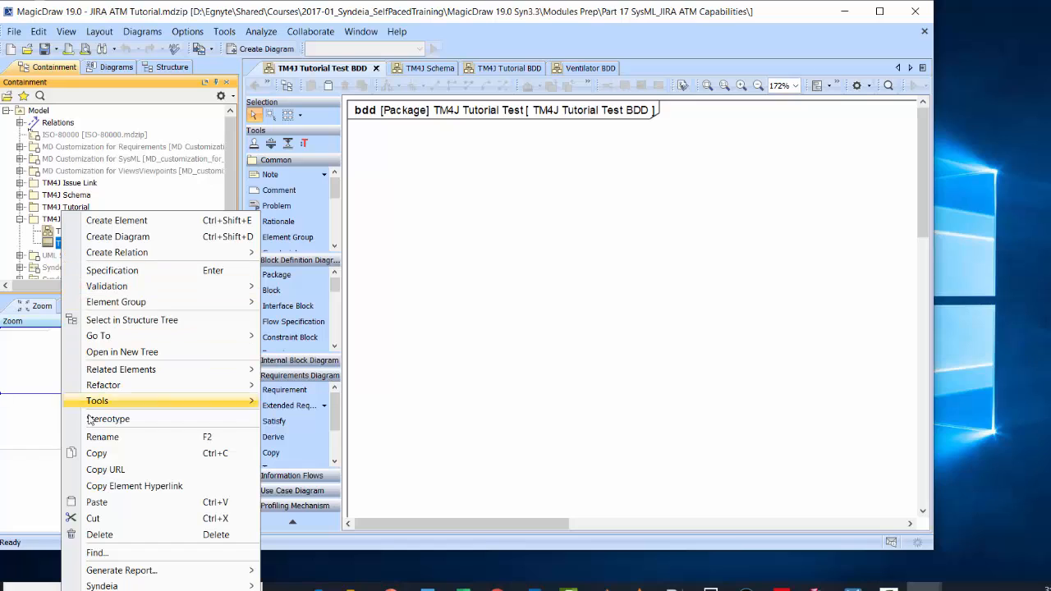
mouse_move(97, 585)
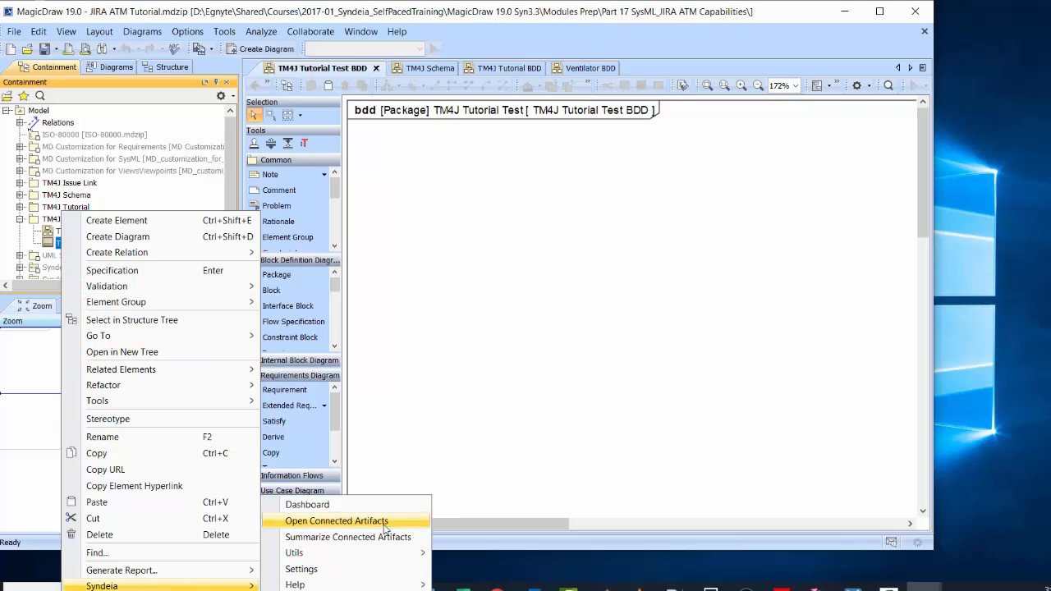
left_click(337, 521)
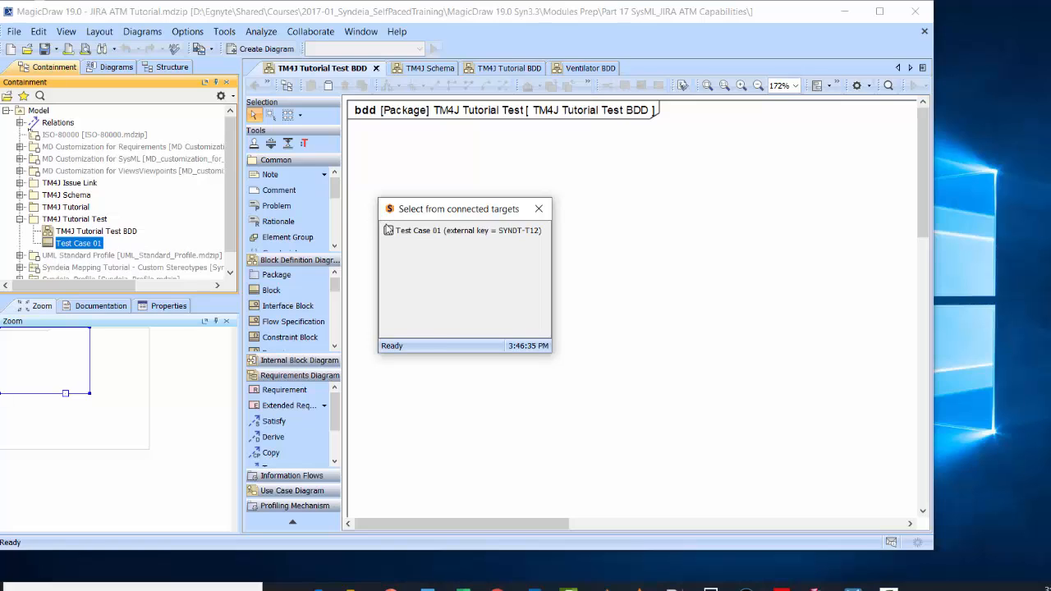
left_click(388, 230)
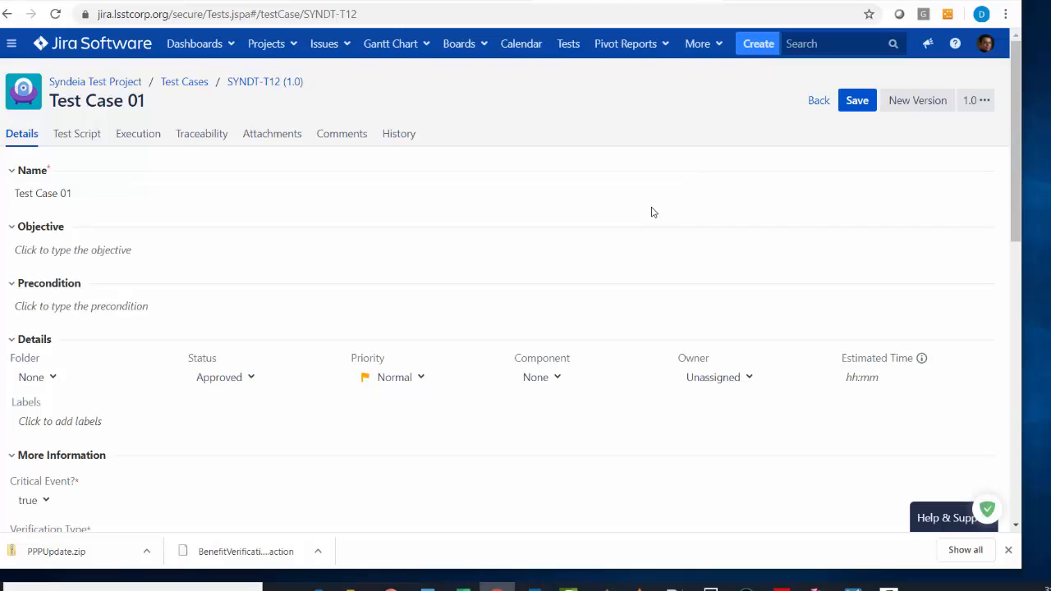
Set the priority of the Jira test case Test Case 01 to Low and save it.
left_click(421, 377)
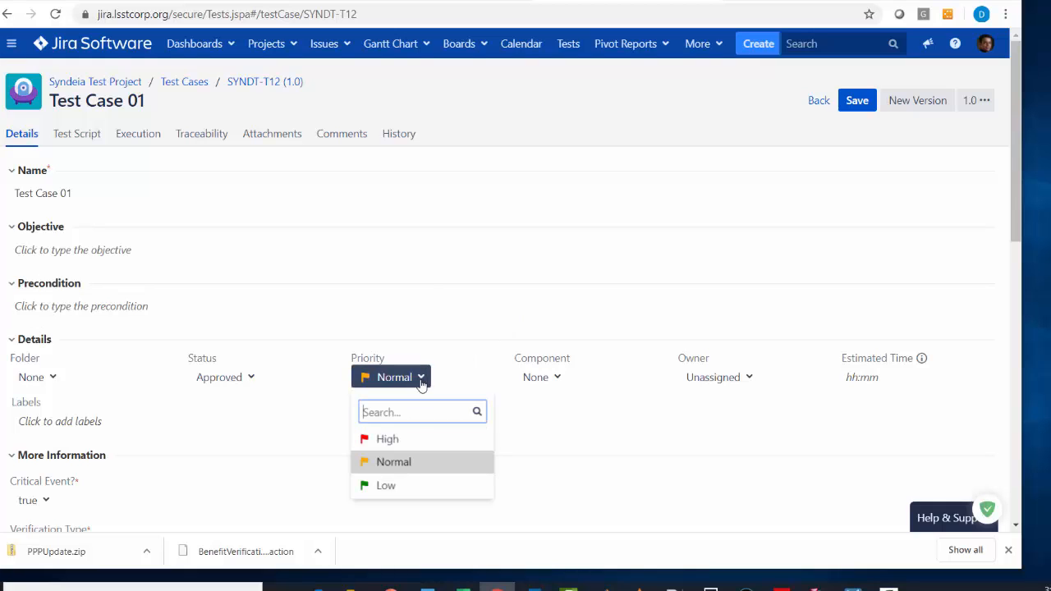
left_click(400, 489)
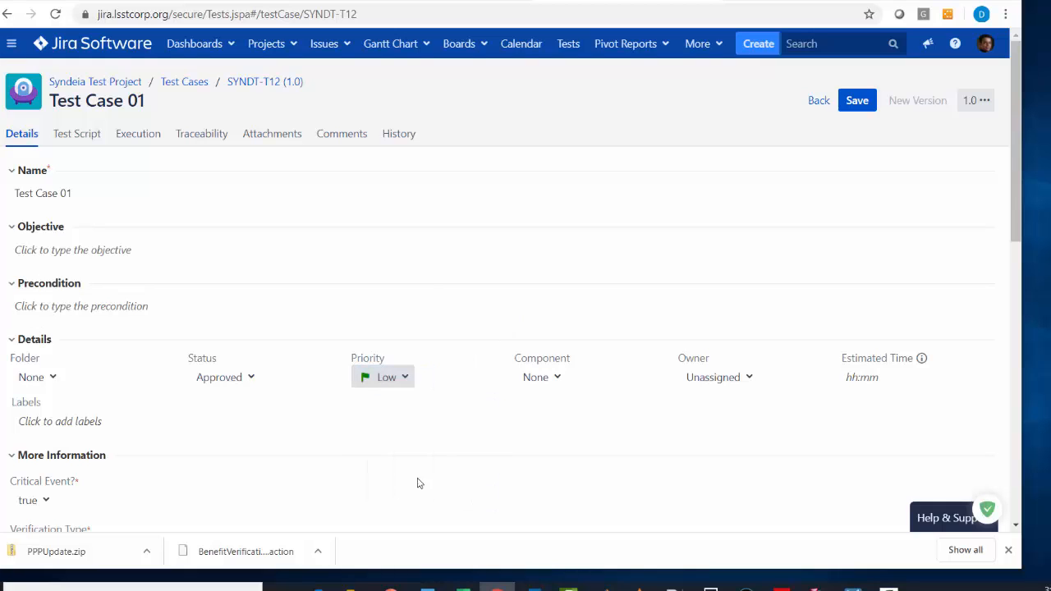
left_click(858, 109)
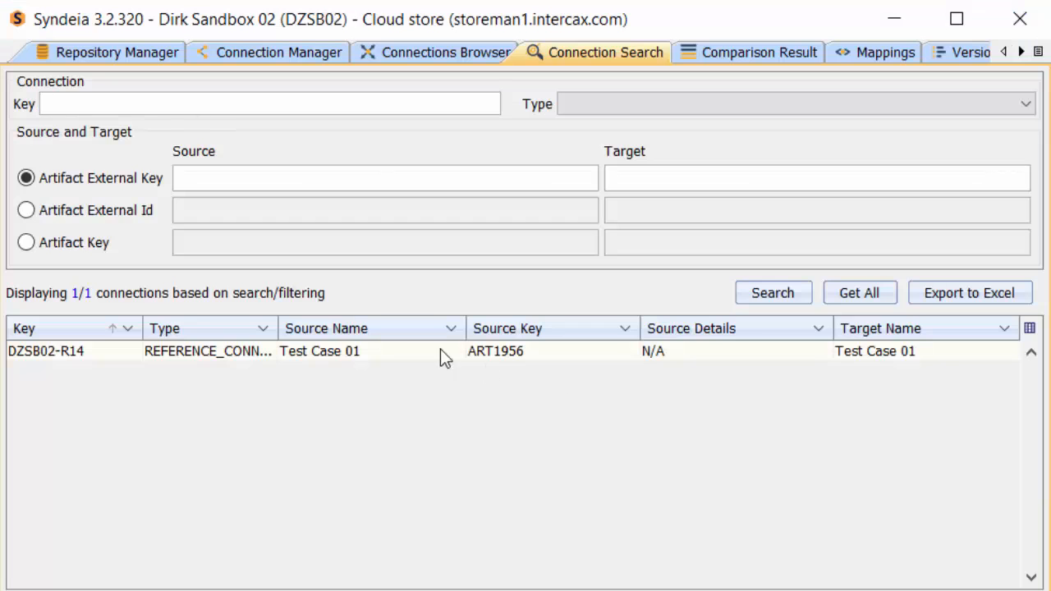
Back in Syndeia, compare the source and target of the Test Case 01 reference connection.
right_click(213, 351)
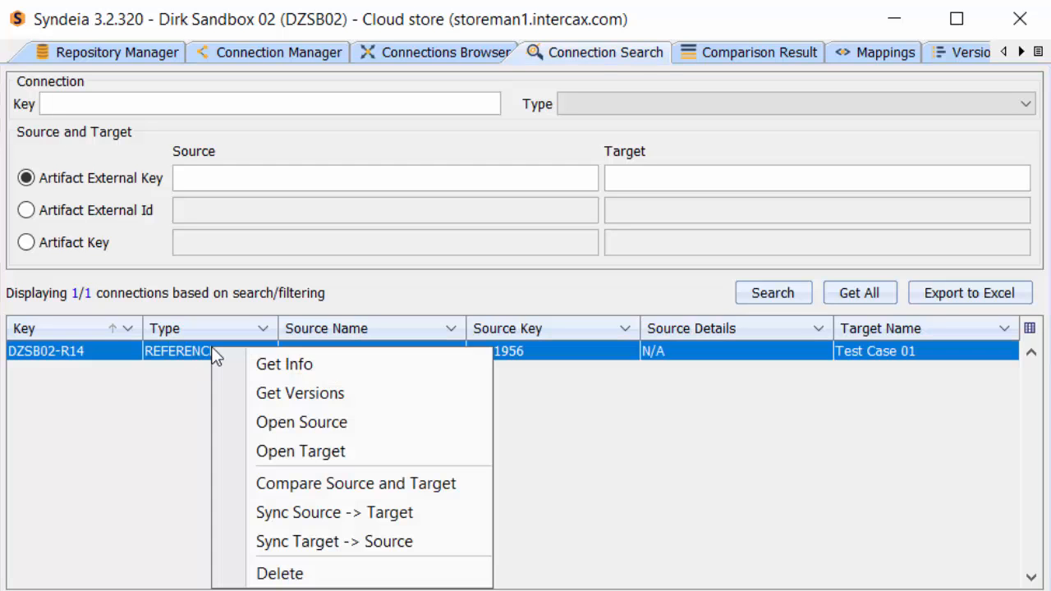
left_click(321, 481)
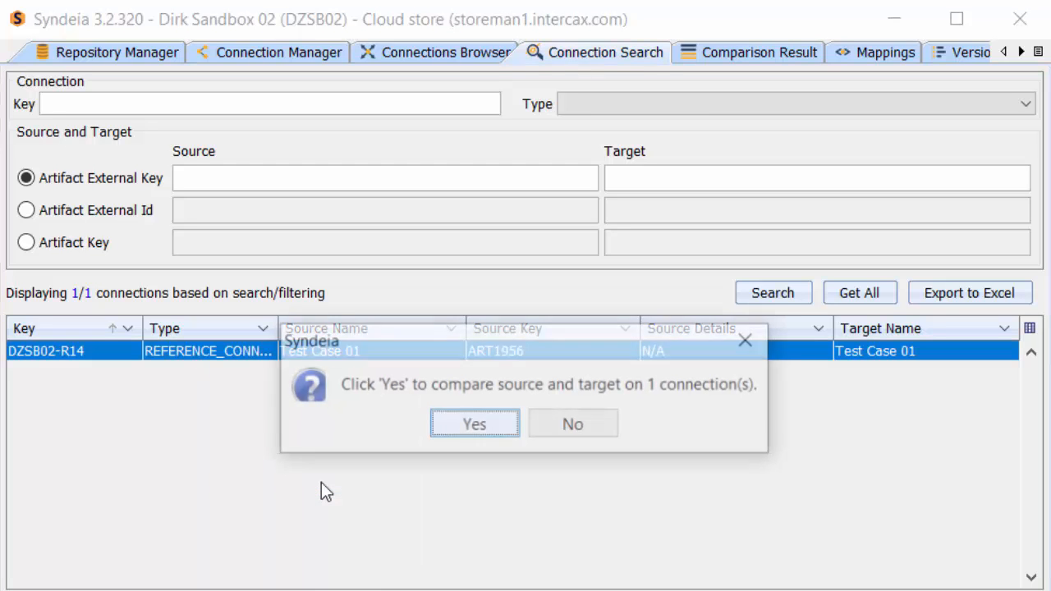
left_click(495, 421)
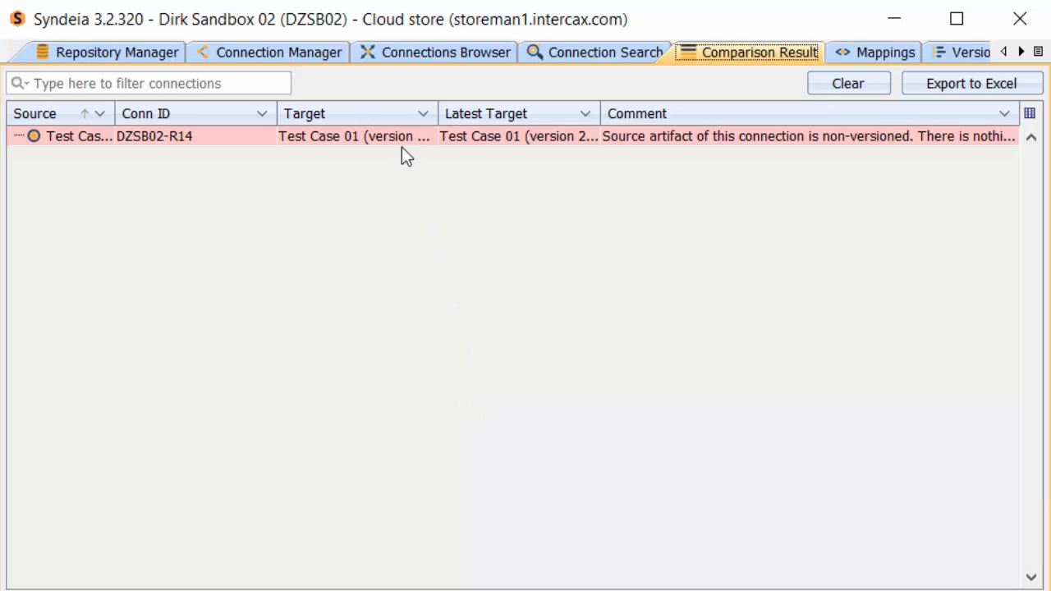
Try to sync the Test Case 01 connection from source to target in the comparison result.
right_click(345, 138)
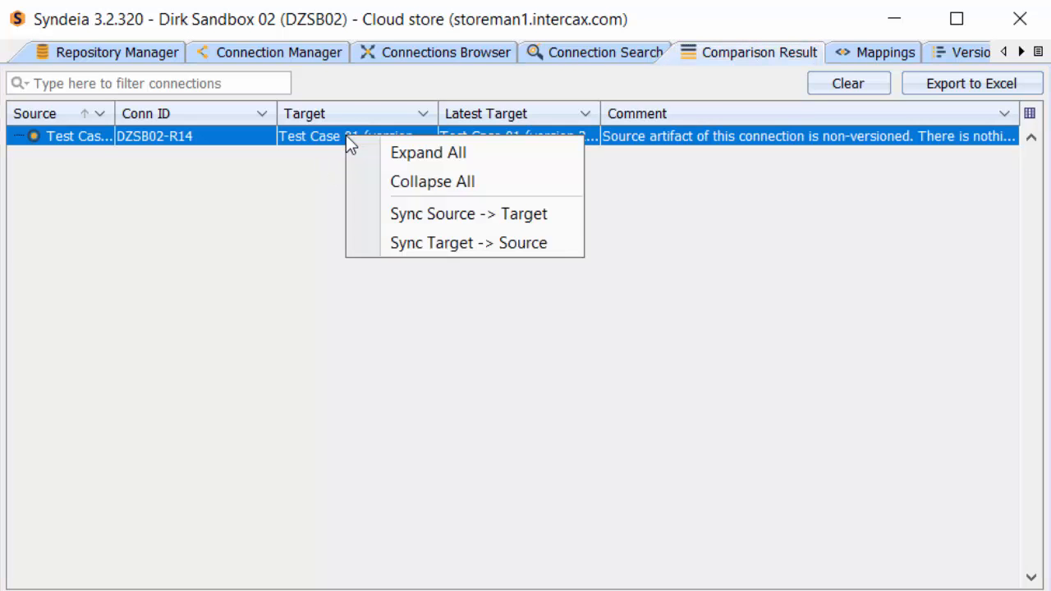
left_click(450, 223)
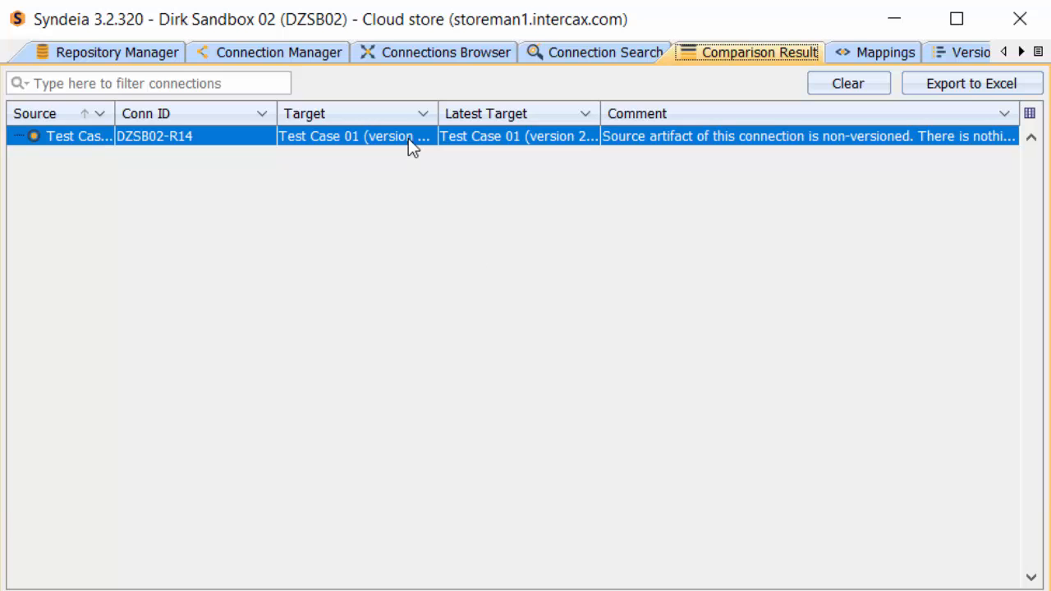
Load GitHub @ Intercax as the source repository in the Connection Manager in place of the SysML Repository.
left_click(297, 54)
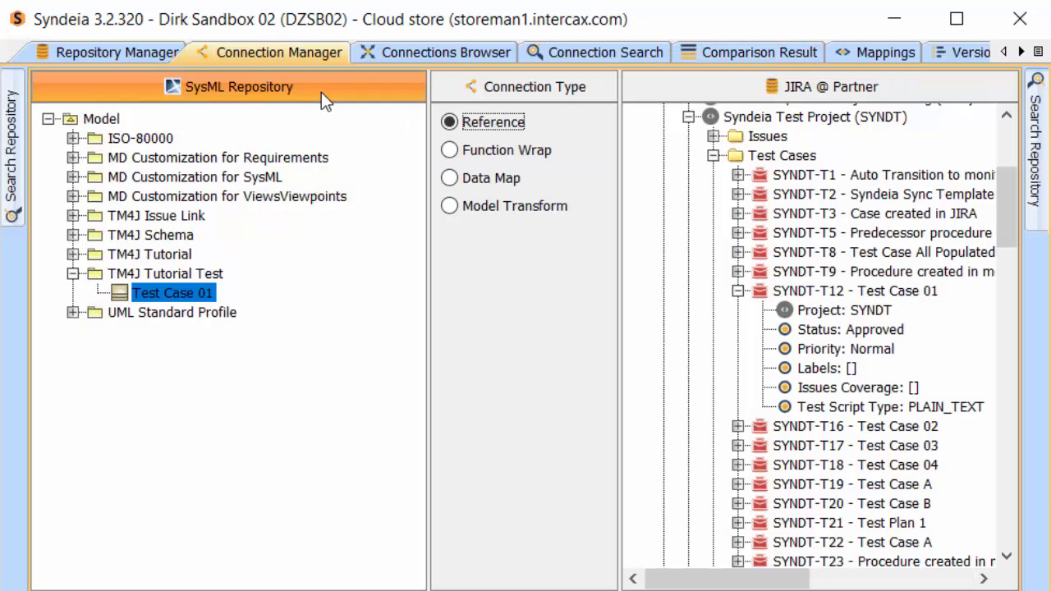
left_click(321, 92)
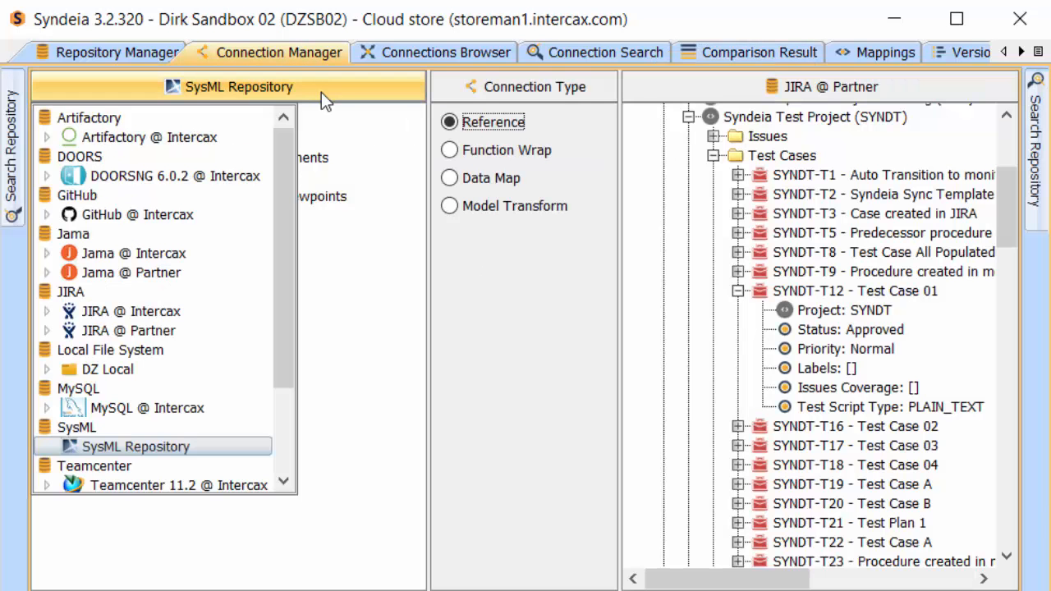
left_click(137, 214)
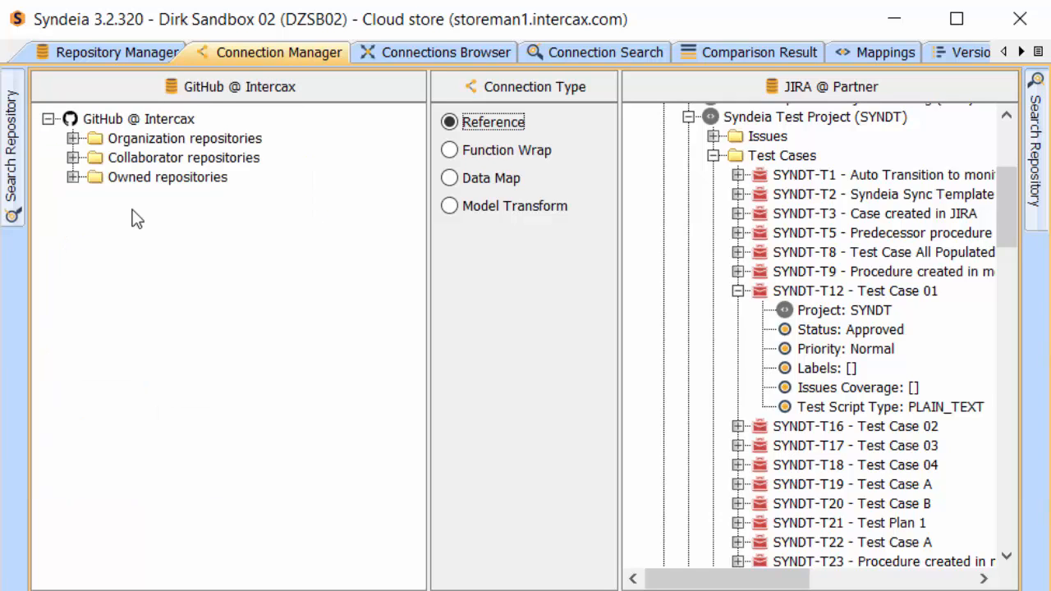
Expand the owned private sandbox repository down to the commits of its master branch.
left_click(73, 177)
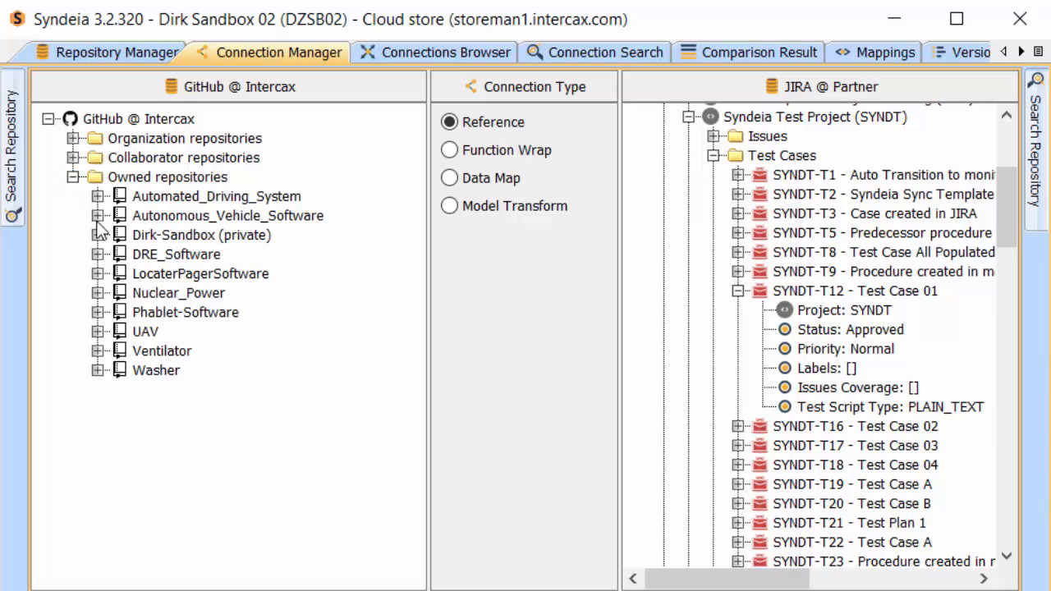
left_click(98, 234)
left_click(122, 255)
left_click(146, 293)
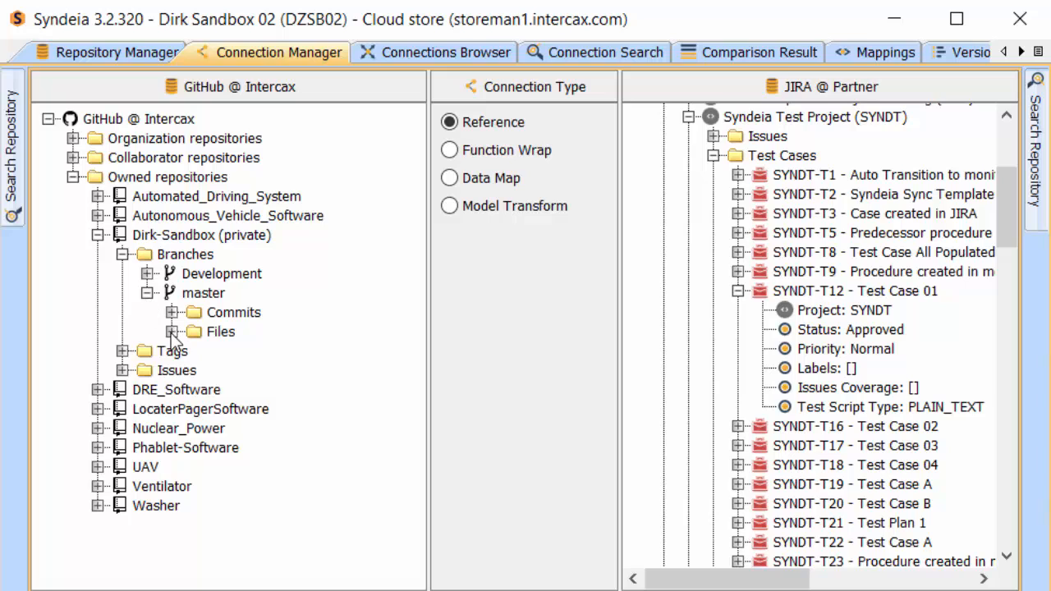
left_click(171, 312)
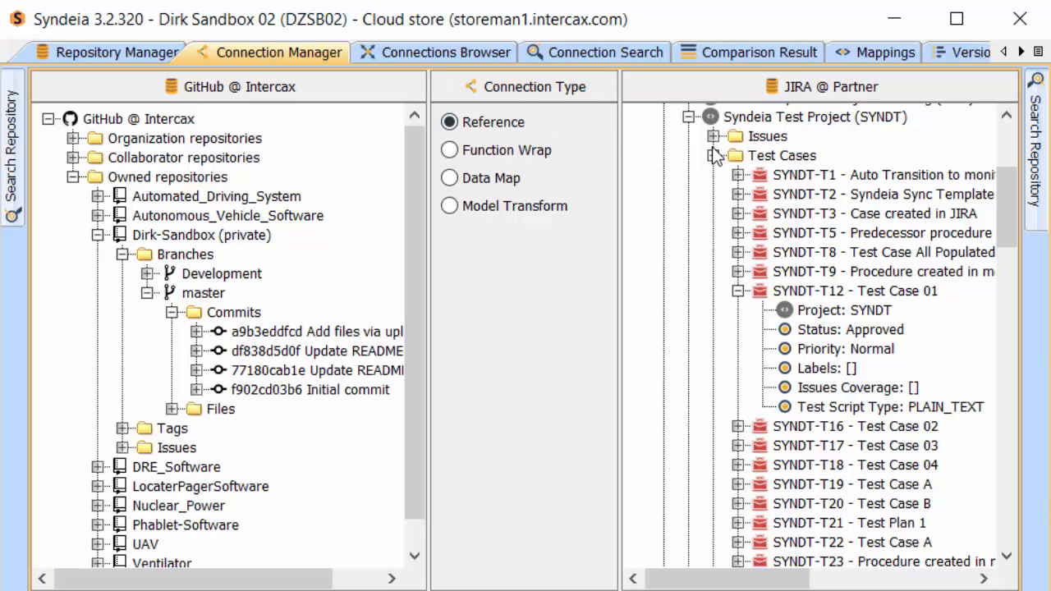
Create a reference connection from the GitHub commit a9b3eddfcd to the JIRA test plan SYNDT-P15 - New Test Plan.
left_click_drag(1006, 181, 1007, 468)
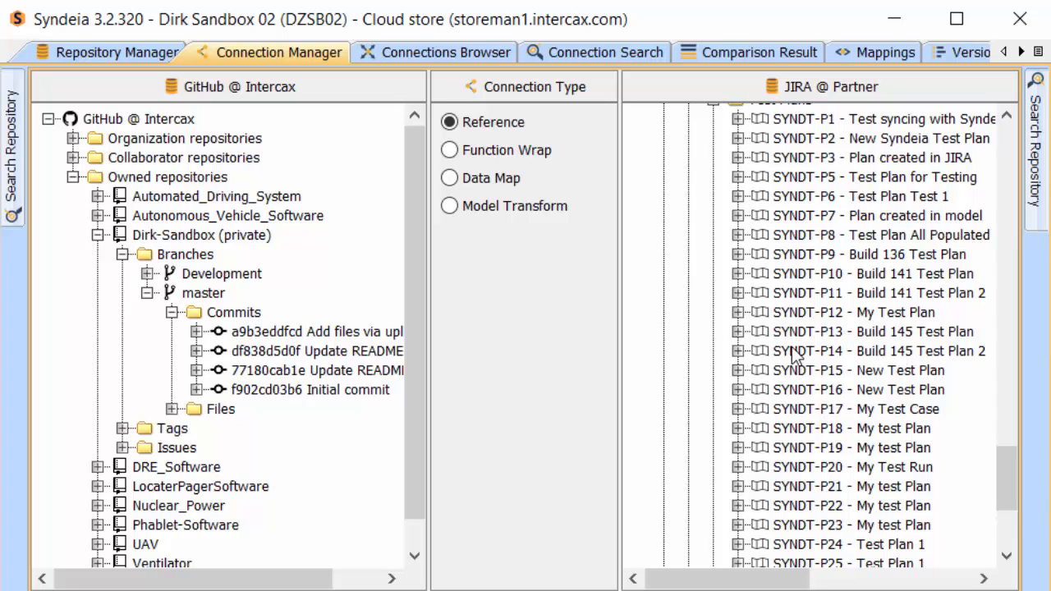
left_click(310, 333)
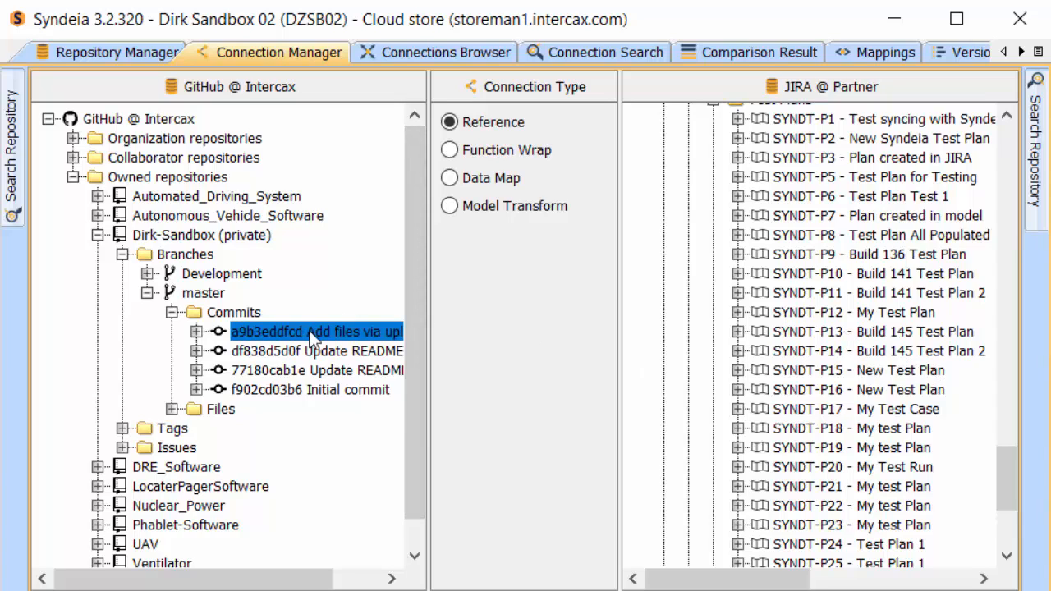
left_click_drag(311, 333, 848, 379)
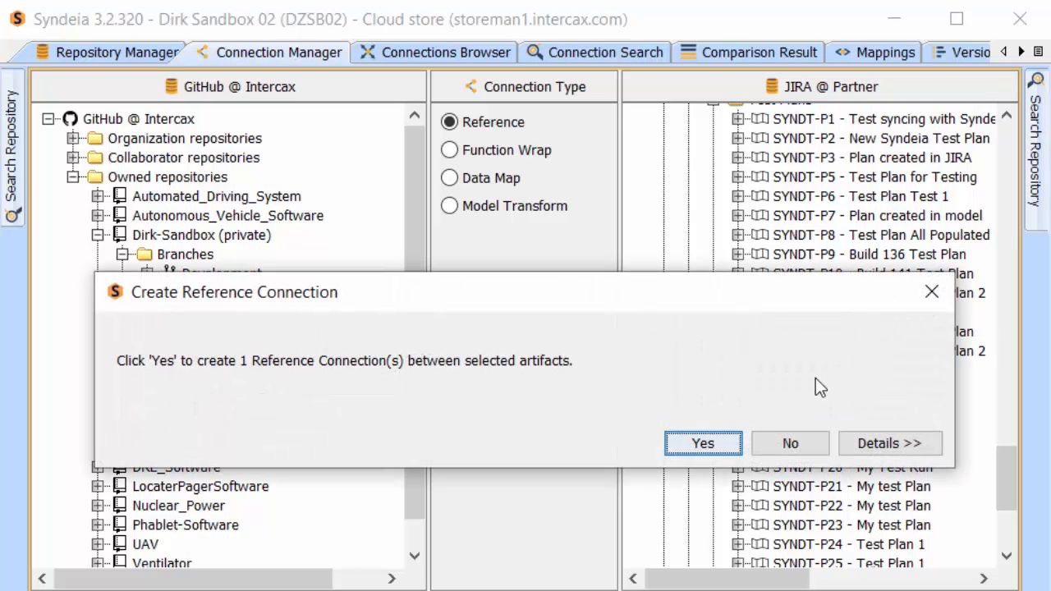
left_click(703, 444)
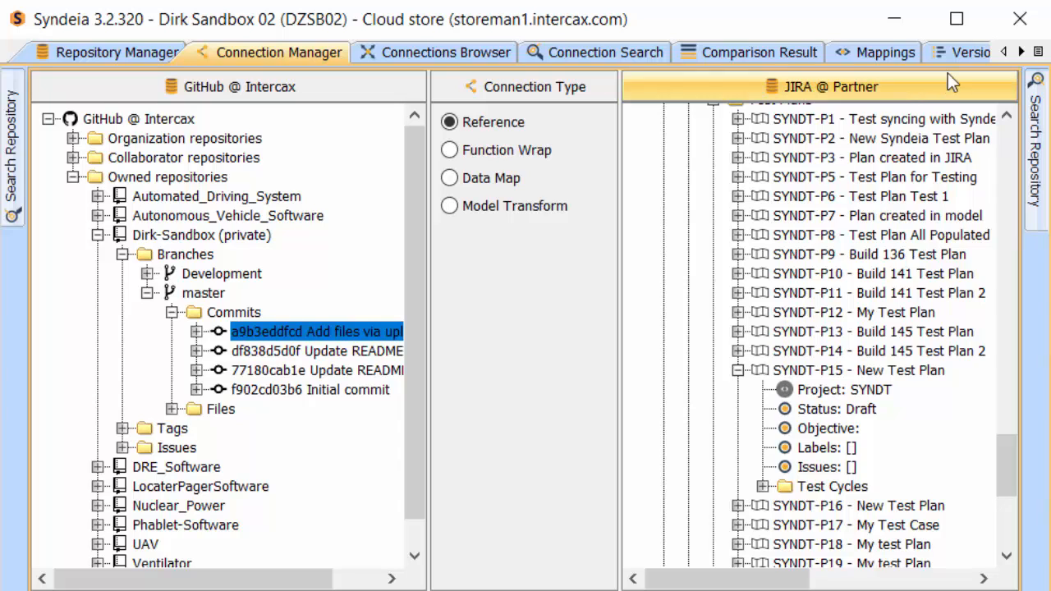
Review the Use mapping setting and the TM4J model type, and expand the SysML-TM4J mapping group in the Syndeia mappings.
left_click(882, 51)
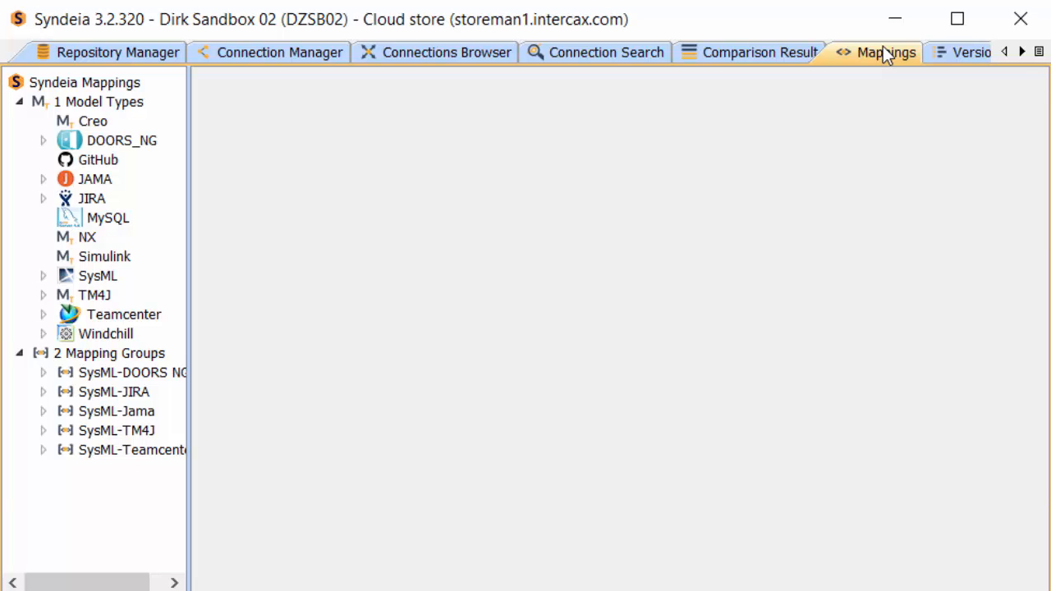
left_click(1021, 51)
left_click(944, 61)
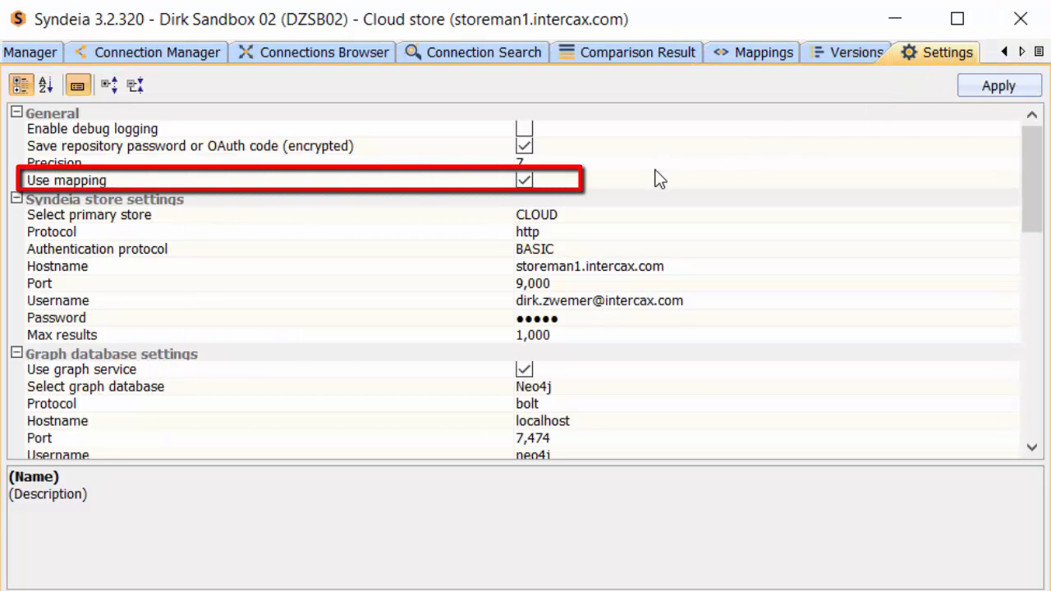
left_click(758, 52)
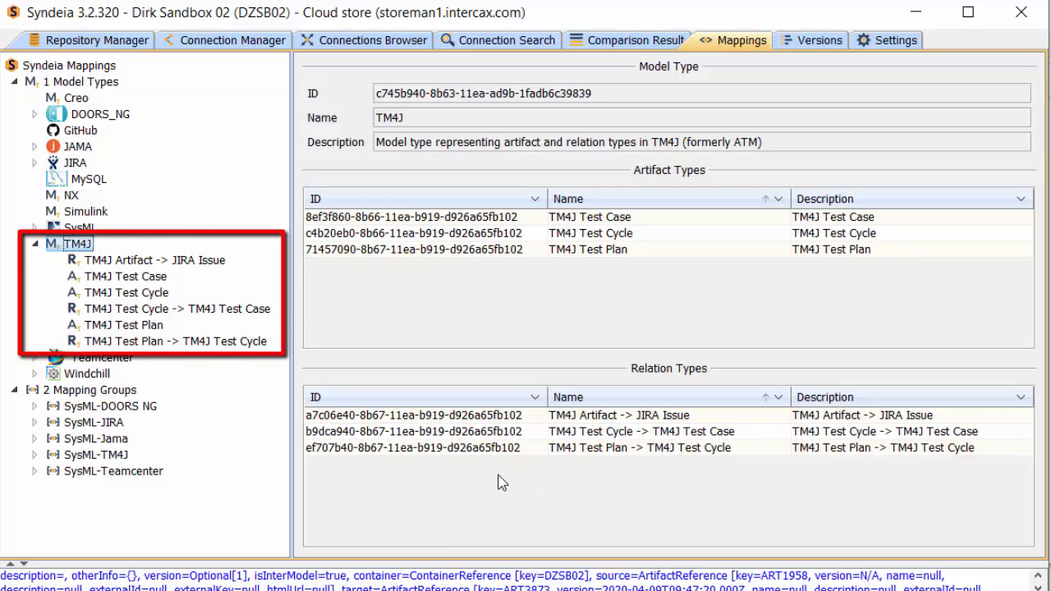
left_click(35, 454)
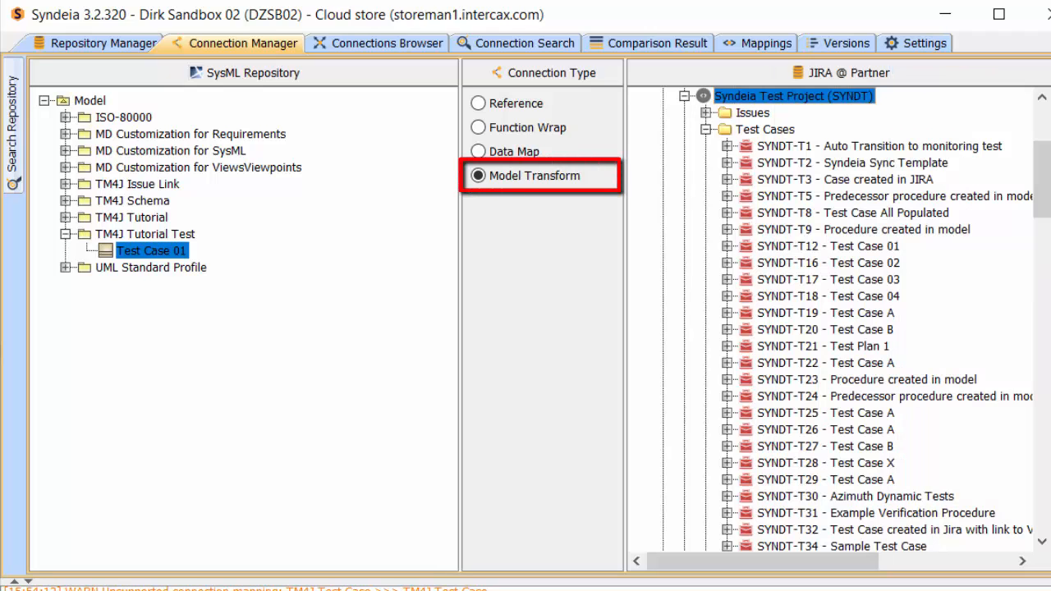
Create a Model Transform connection from SYNDT-T16 - Test Case 02 into the TM4J Tutorial Test package using the Activity - Test Case mapping.
left_click(824, 267)
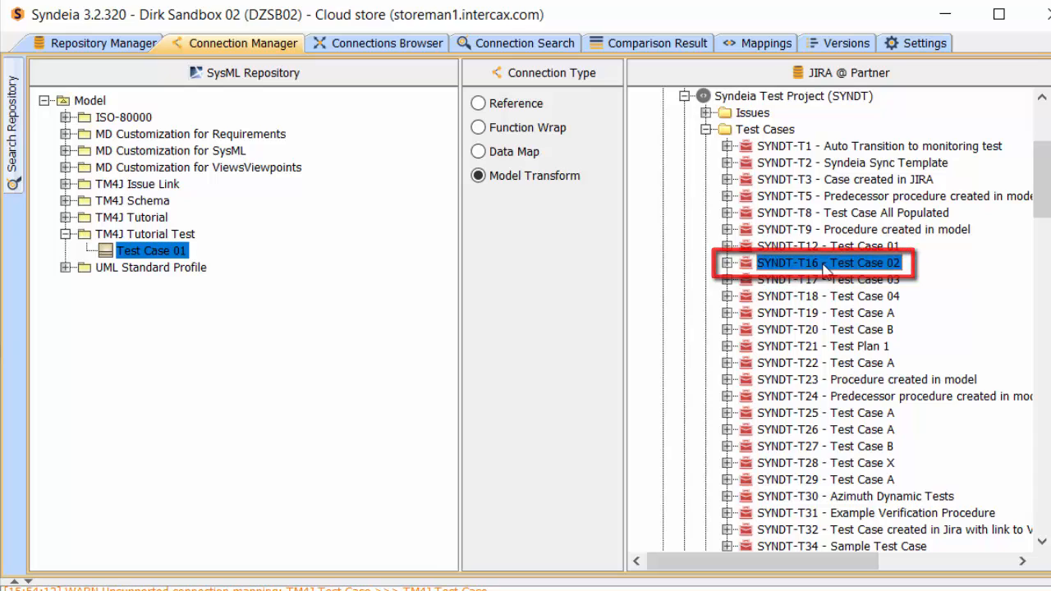
mouse_move(825, 268)
left_mouse_down()
mouse_move(784, 249)
mouse_move(291, 207)
mouse_move(179, 236)
left_mouse_up()
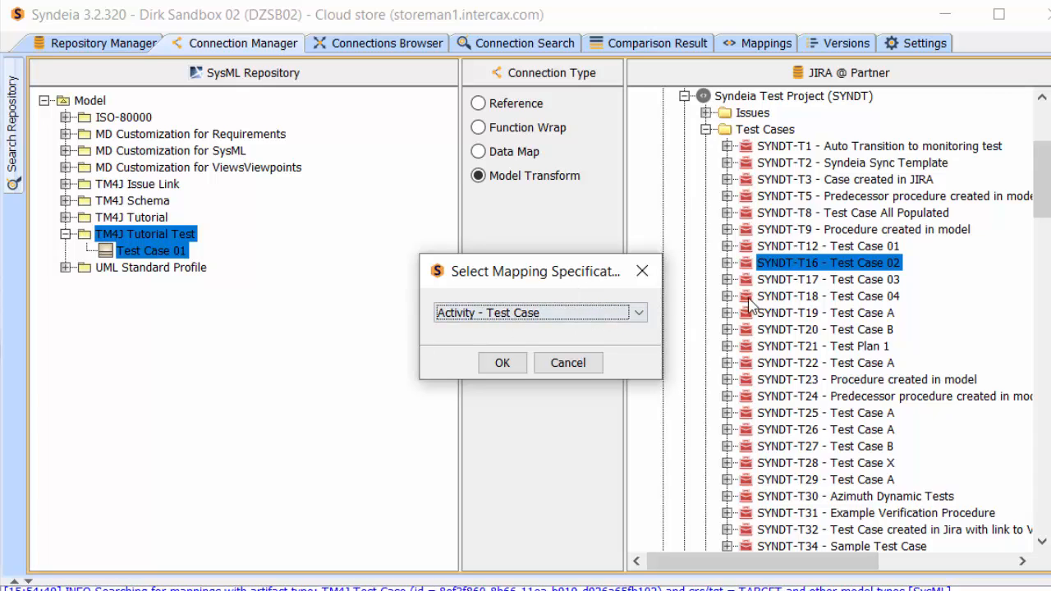
left_click(638, 314)
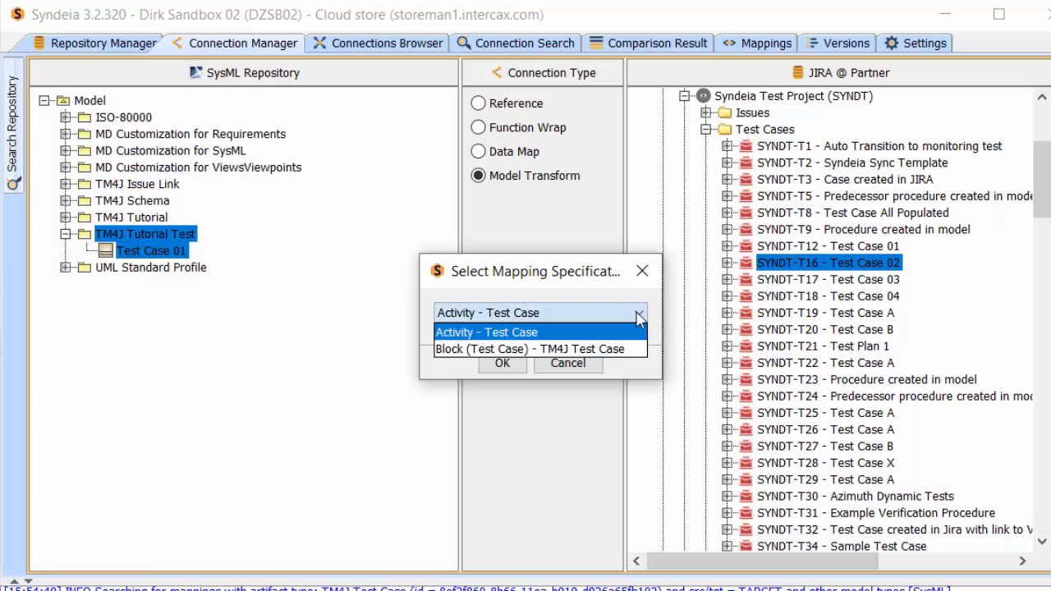
left_click(556, 332)
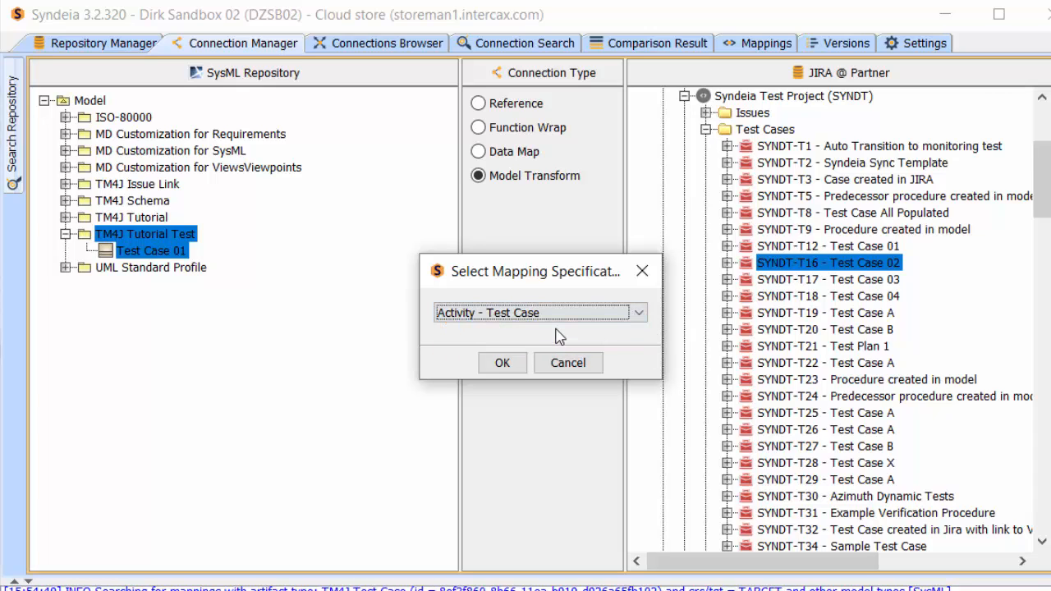
left_click(502, 362)
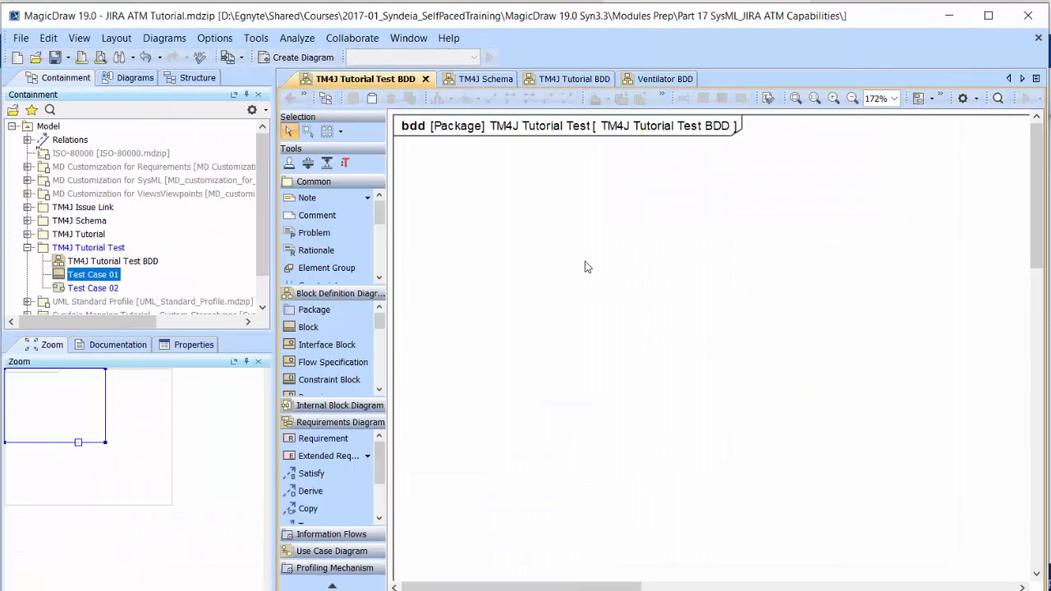
In MagicDraw, place the Test Case 02 activity on the TM4J Tutorial Test BDD and open its JIRA_Artifact tags in the specification.
left_click_drag(94, 288, 462, 207)
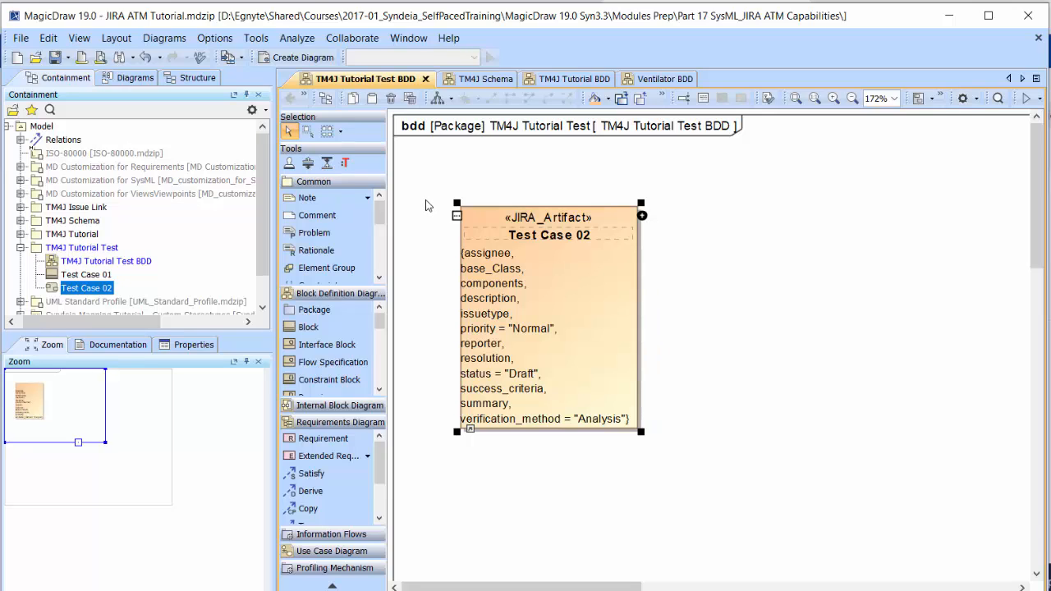
mouse_move(481, 223)
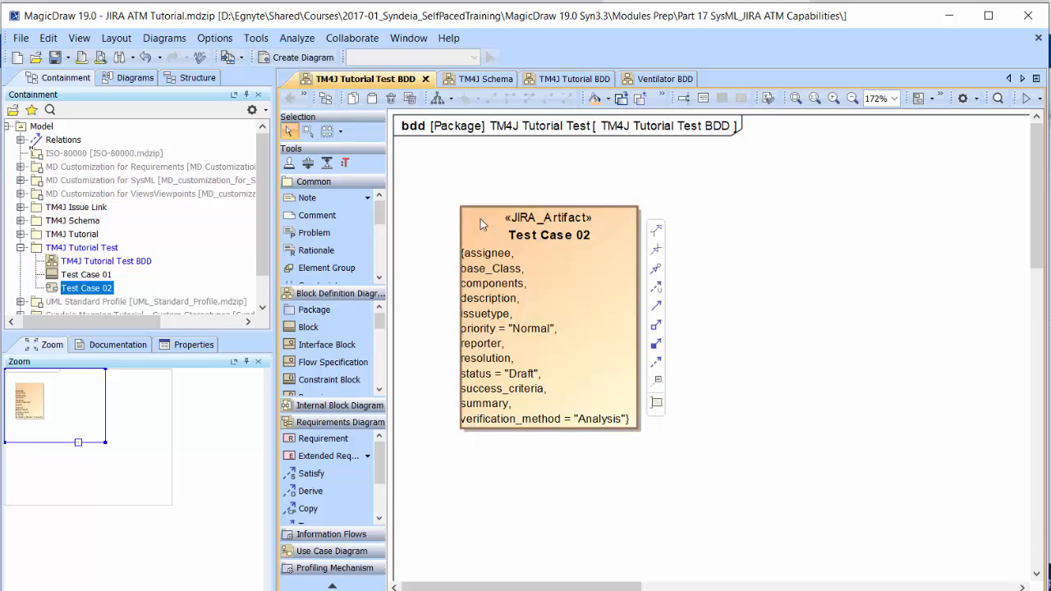
right_click(481, 219)
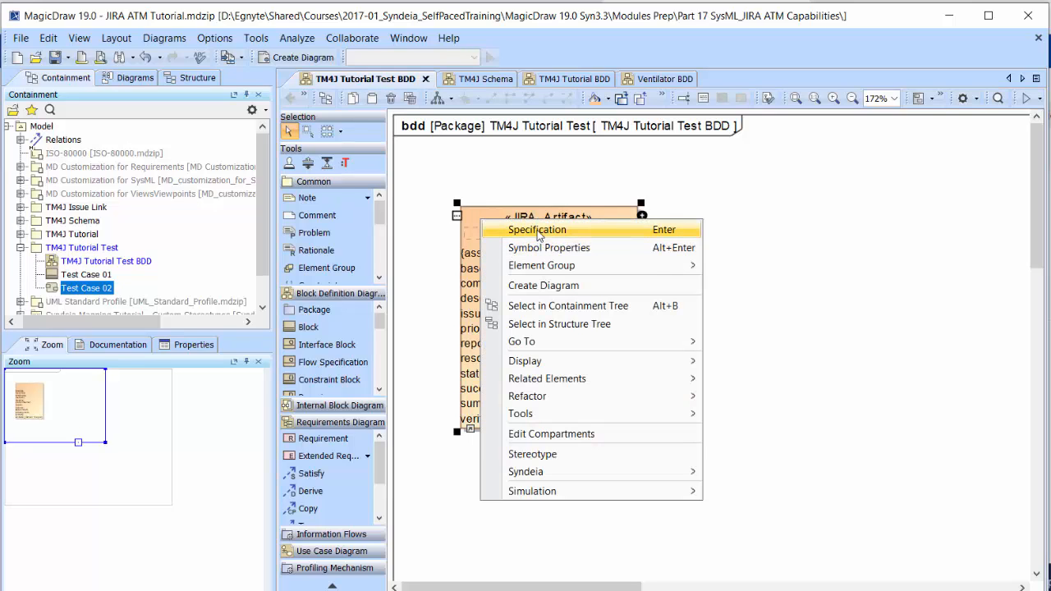
left_click(589, 230)
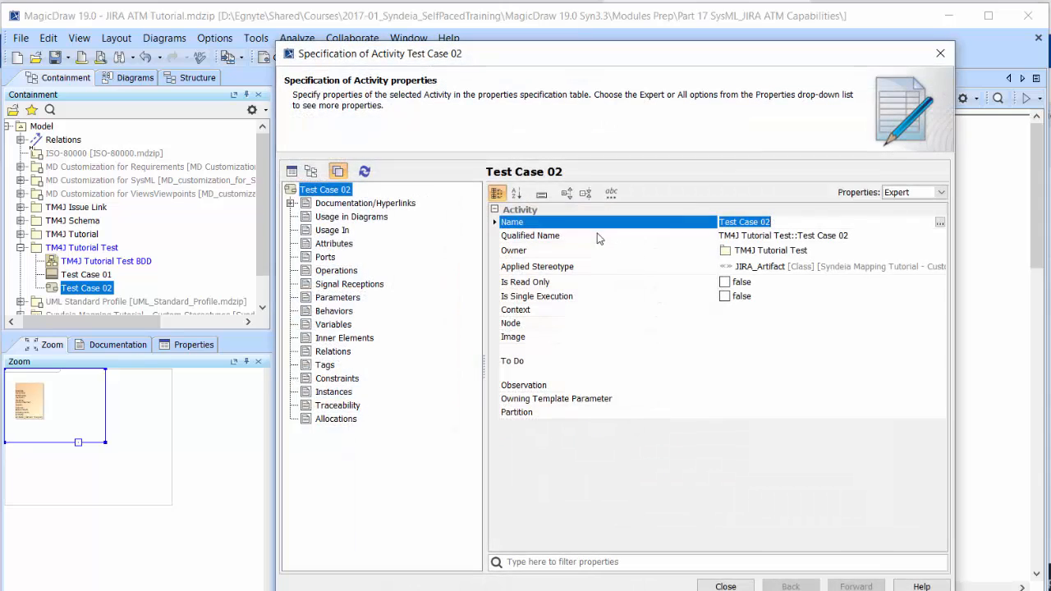
left_click(323, 365)
left_click_drag(708, 310, 708, 424)
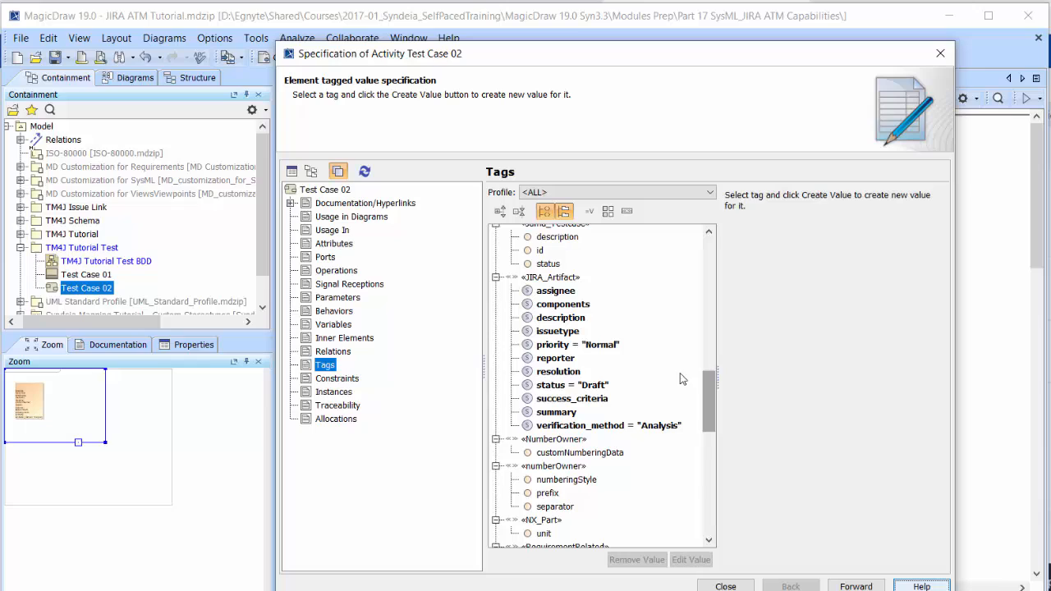
Set the priority tag of Test Case 02 to High and close its specification.
left_click(608, 346)
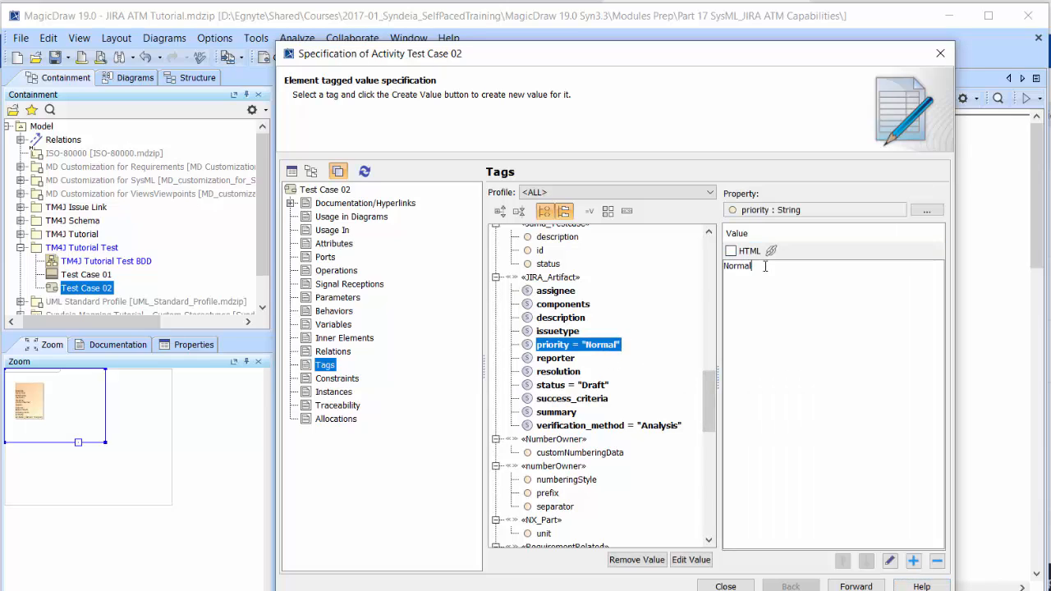
left_click_drag(765, 266, 712, 271)
type("High")
left_click(725, 586)
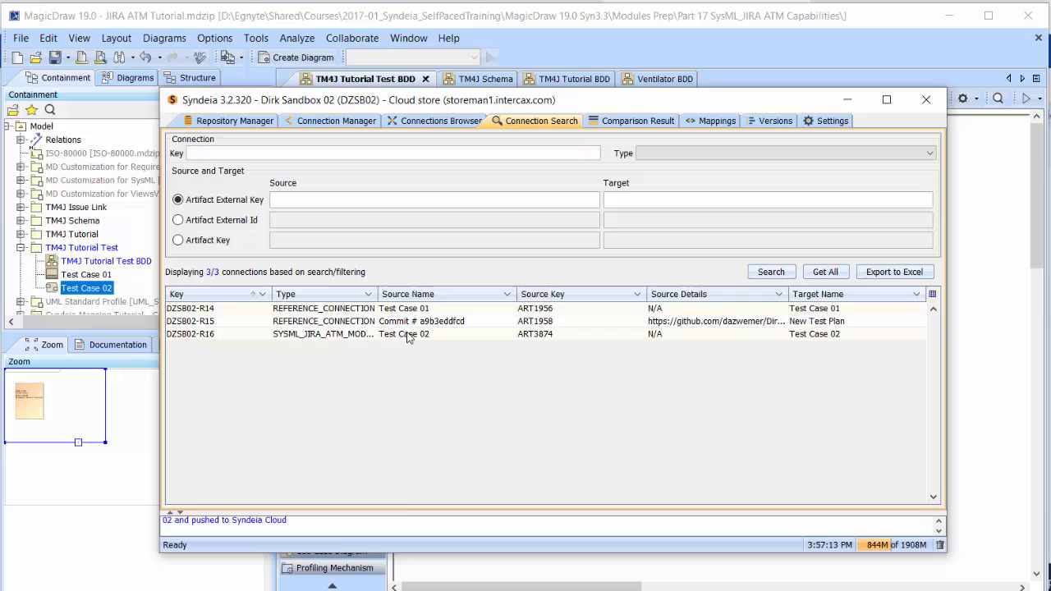
In Syndeia, compare the source and target of connection DZSB02-R16 for Test Case 02 and sync it from source to target.
right_click(408, 337)
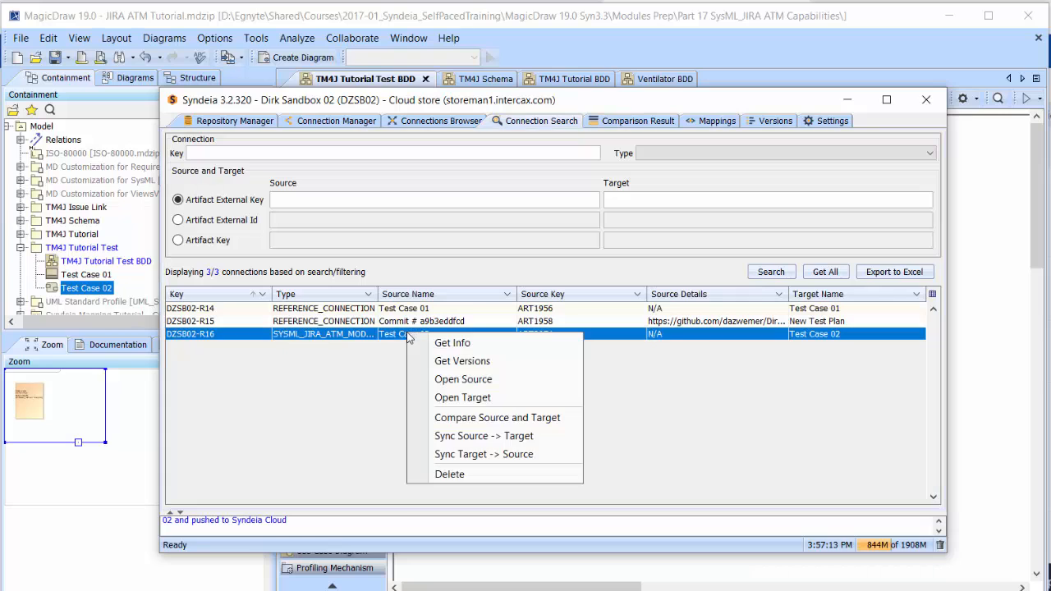
left_click(485, 418)
left_click(520, 355)
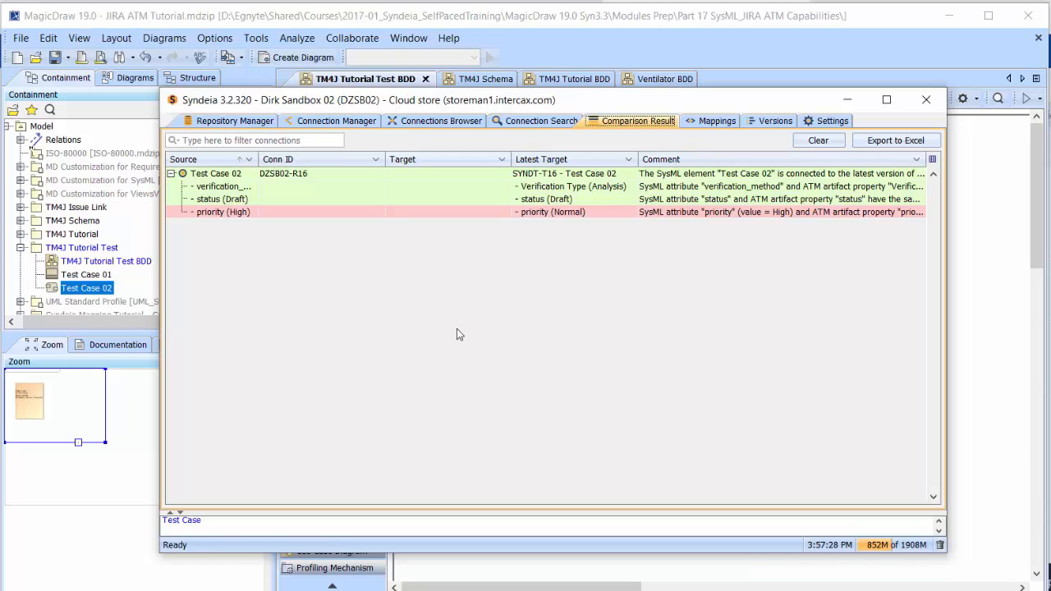
right_click(450, 175)
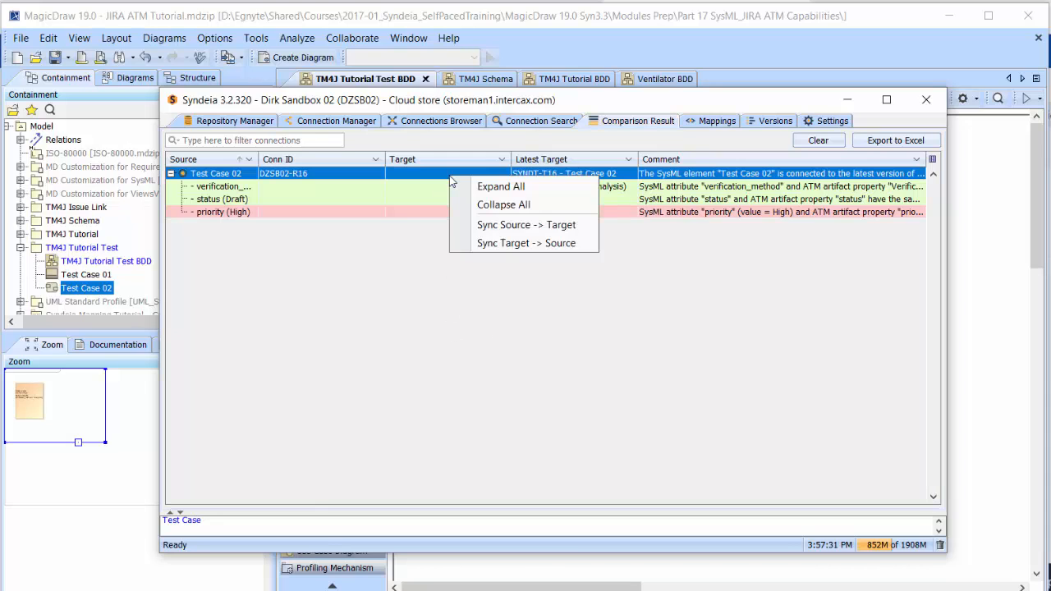
left_click(493, 227)
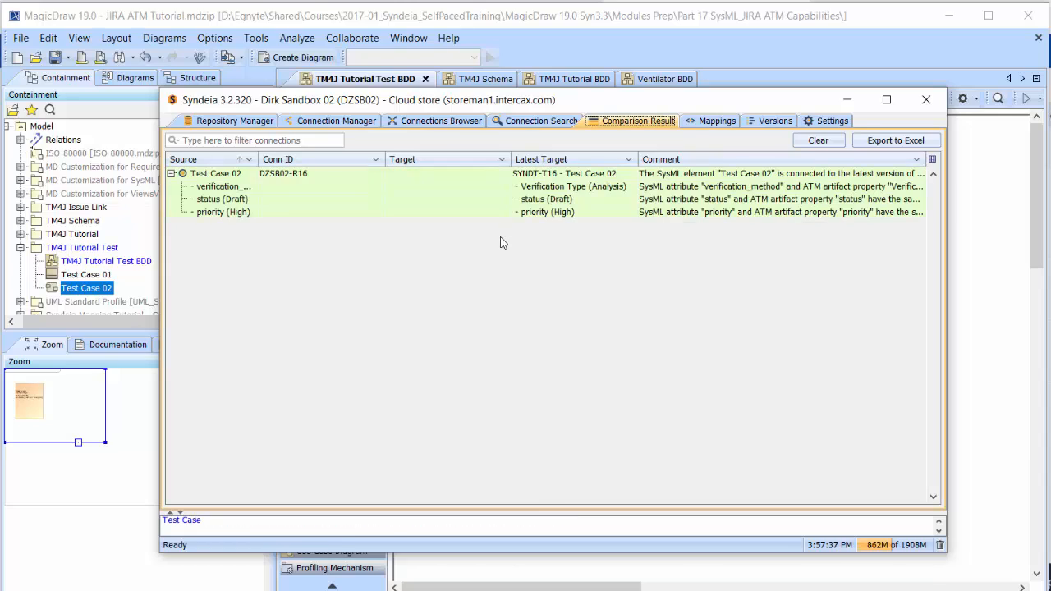